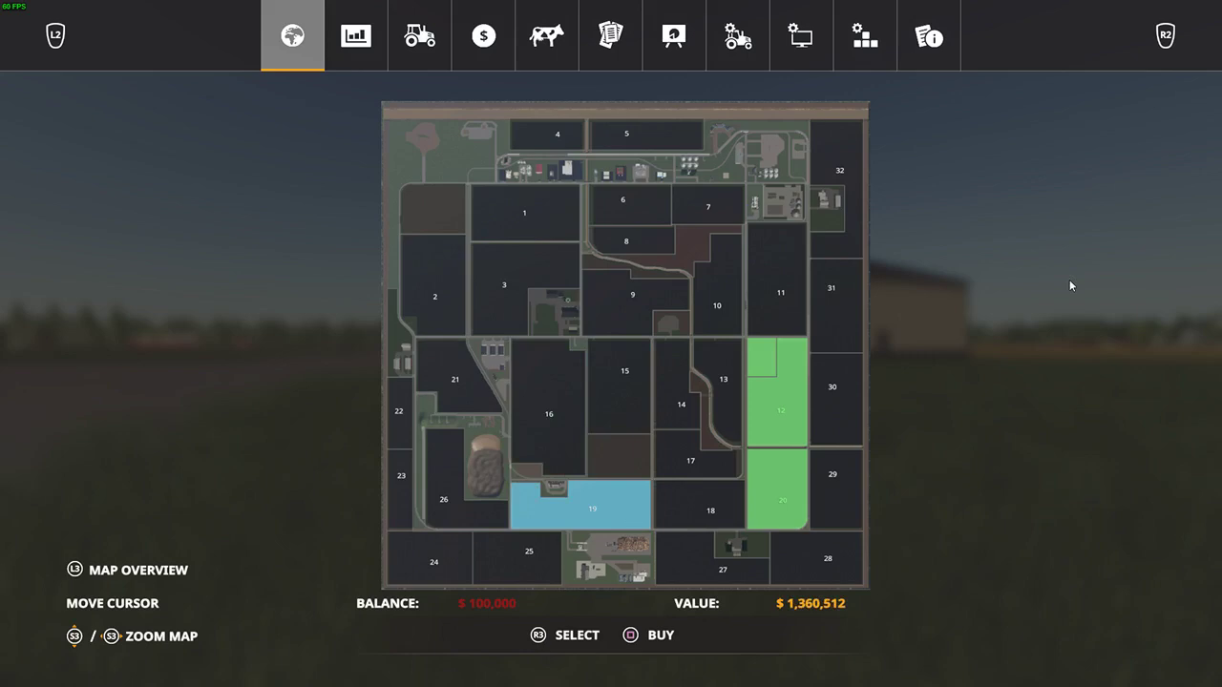
- End the current game without saving and quit Farming Simulator 19 to the desktop
left_click(931, 43)
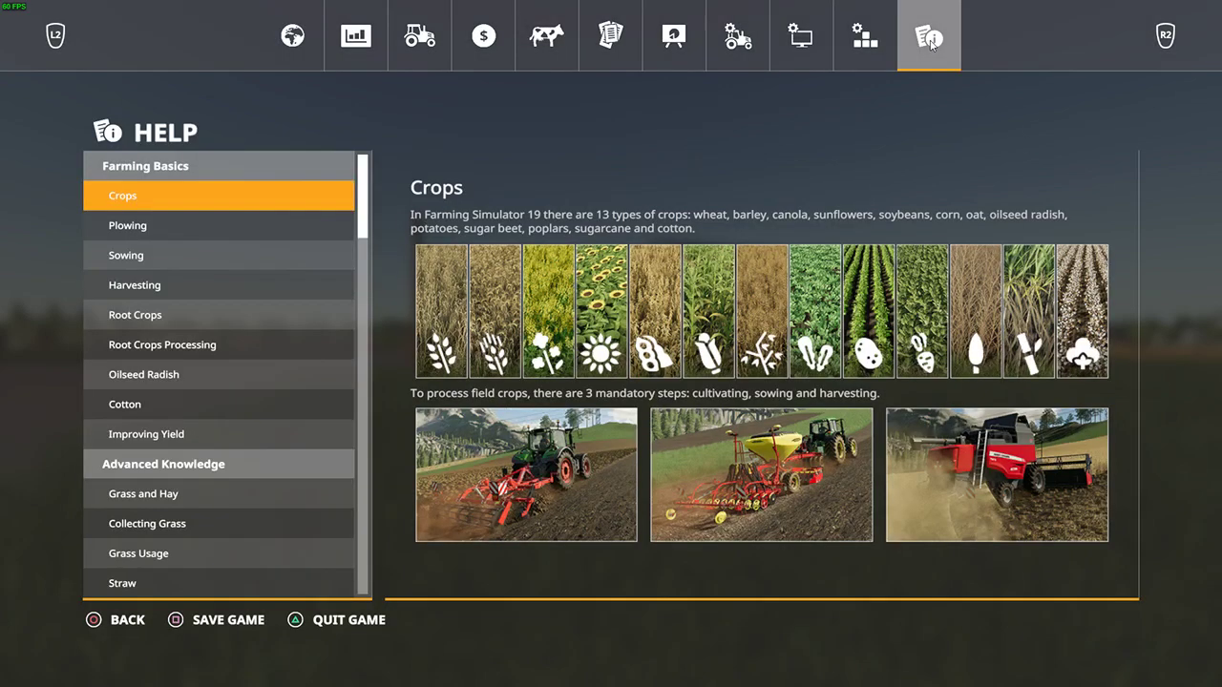
left_click(368, 621)
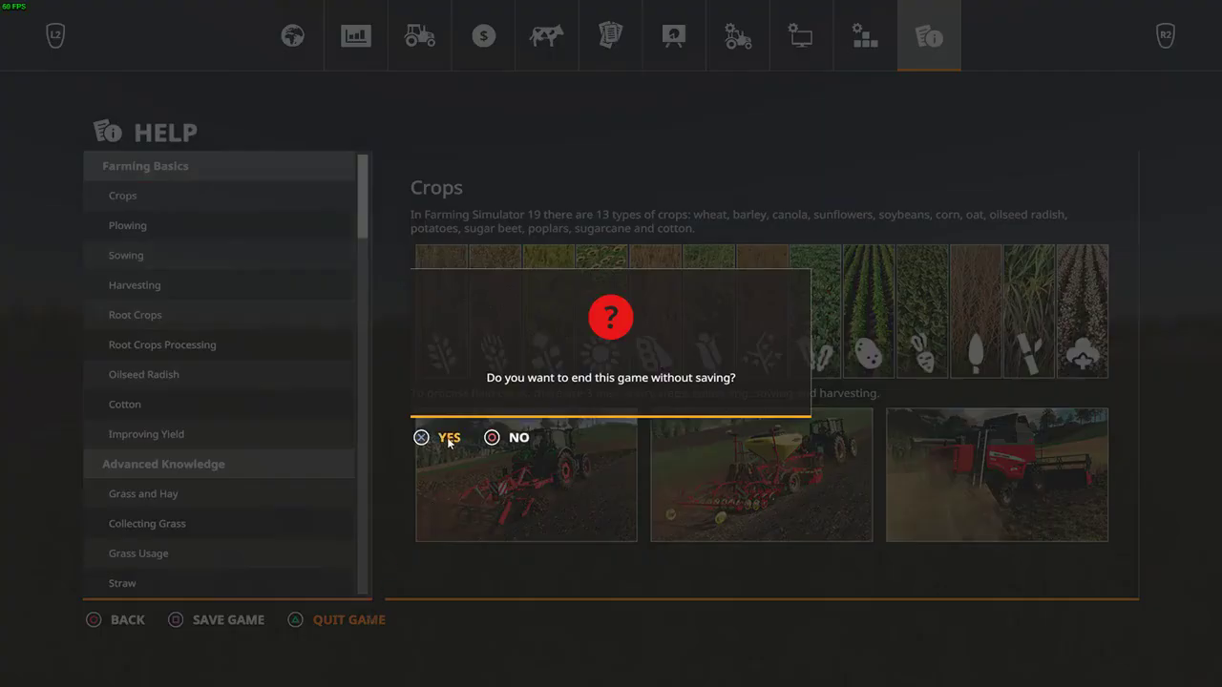
key("Return")
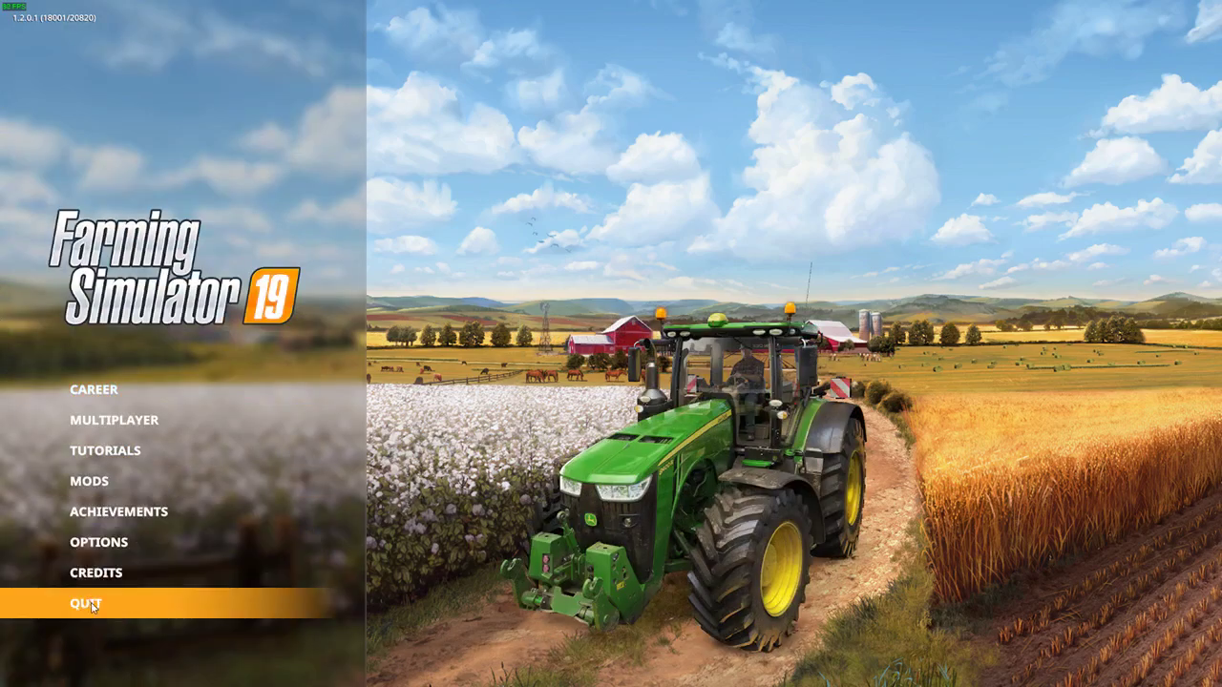
left_click(92, 608)
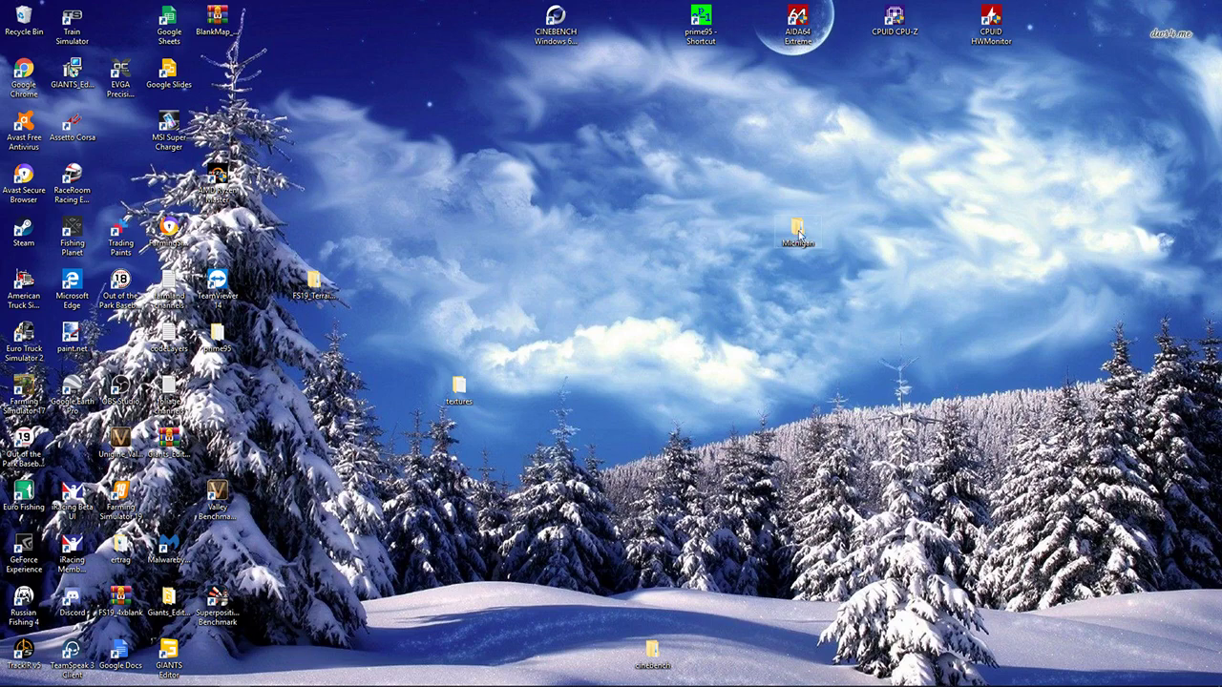
- Open the Michigan folder on the desktop and extract the FS19_Michigan_Map archive directly into it
double_click(799, 233)
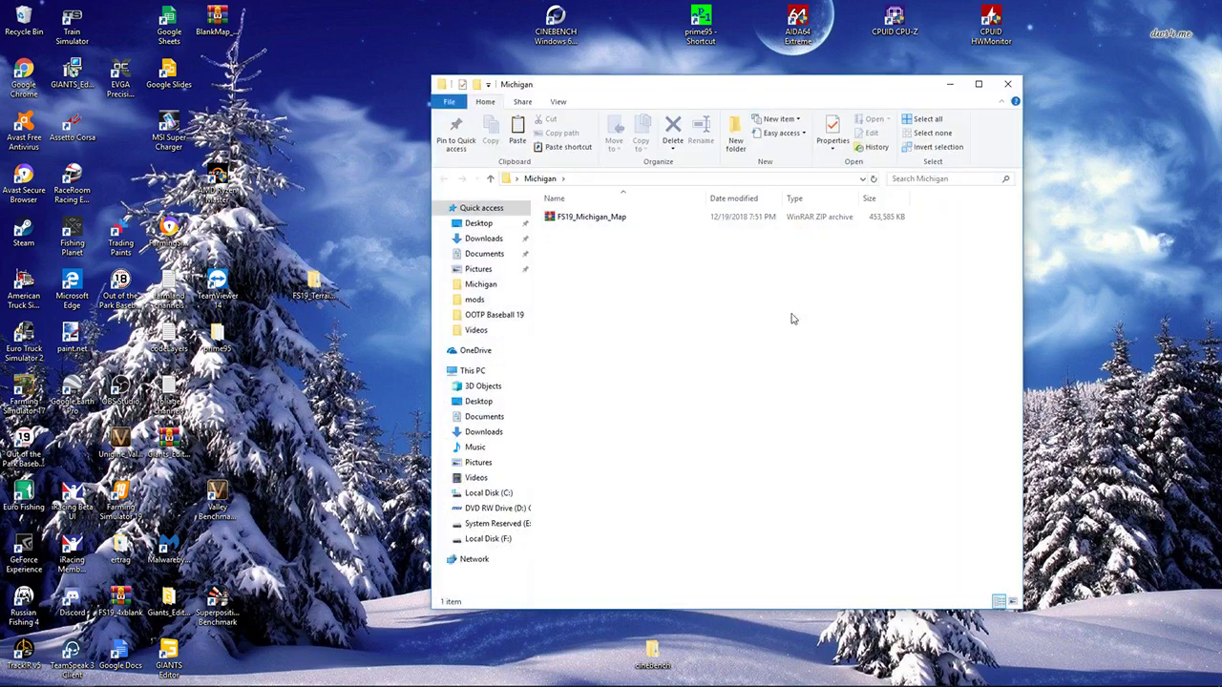
key("alt")
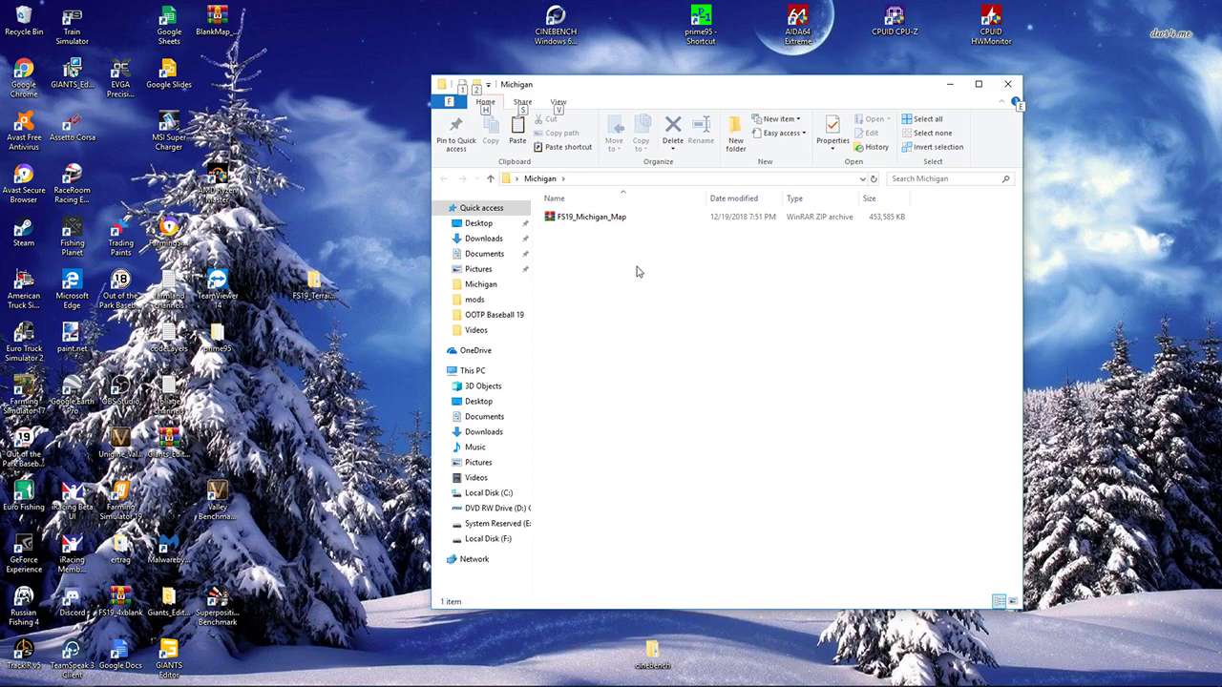
left_click(589, 221)
right_click(590, 223)
key("Escape")
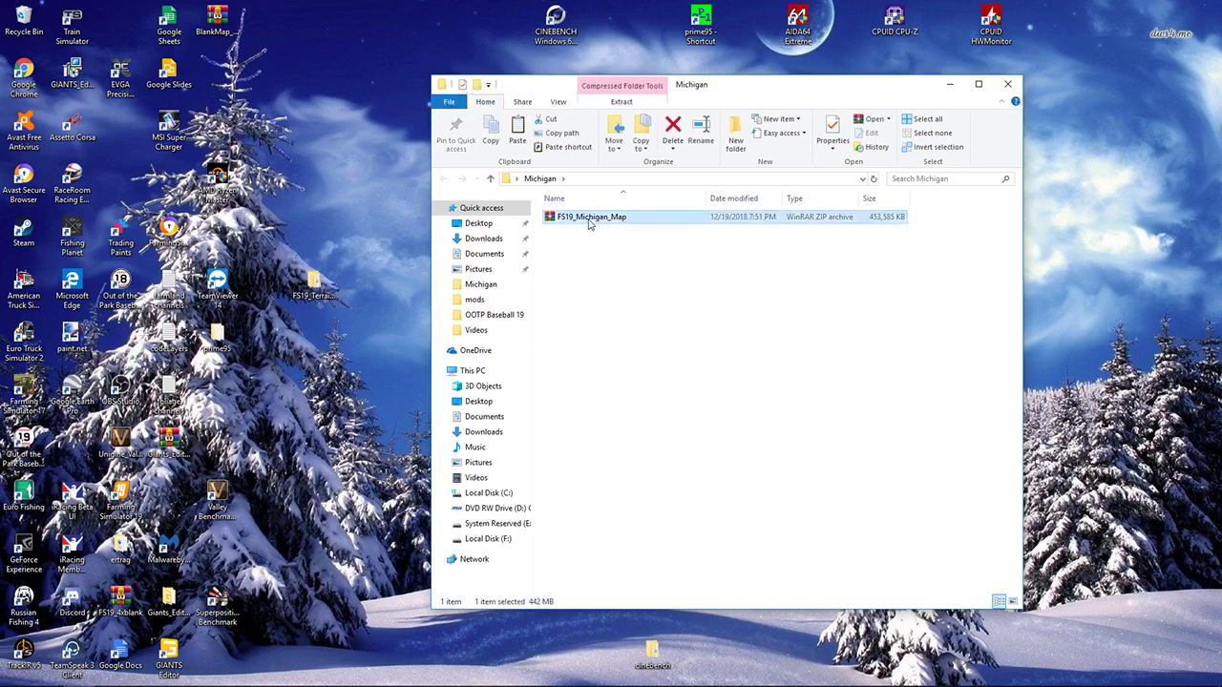
key("alt")
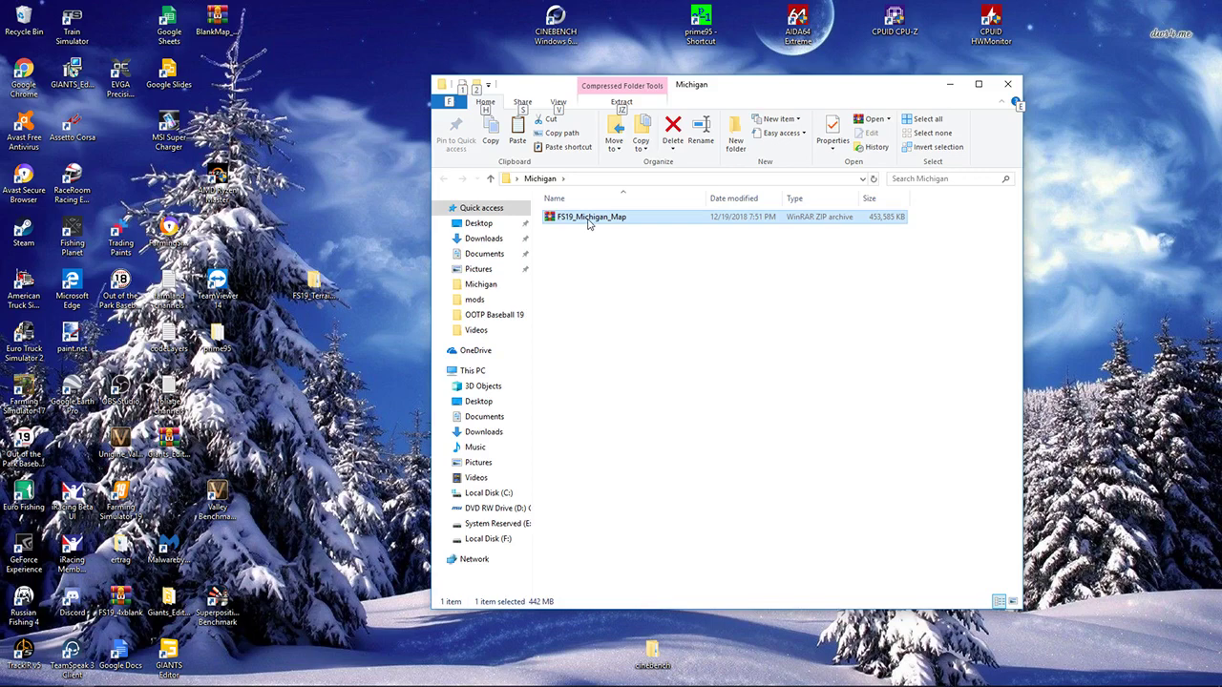
right_click(588, 221)
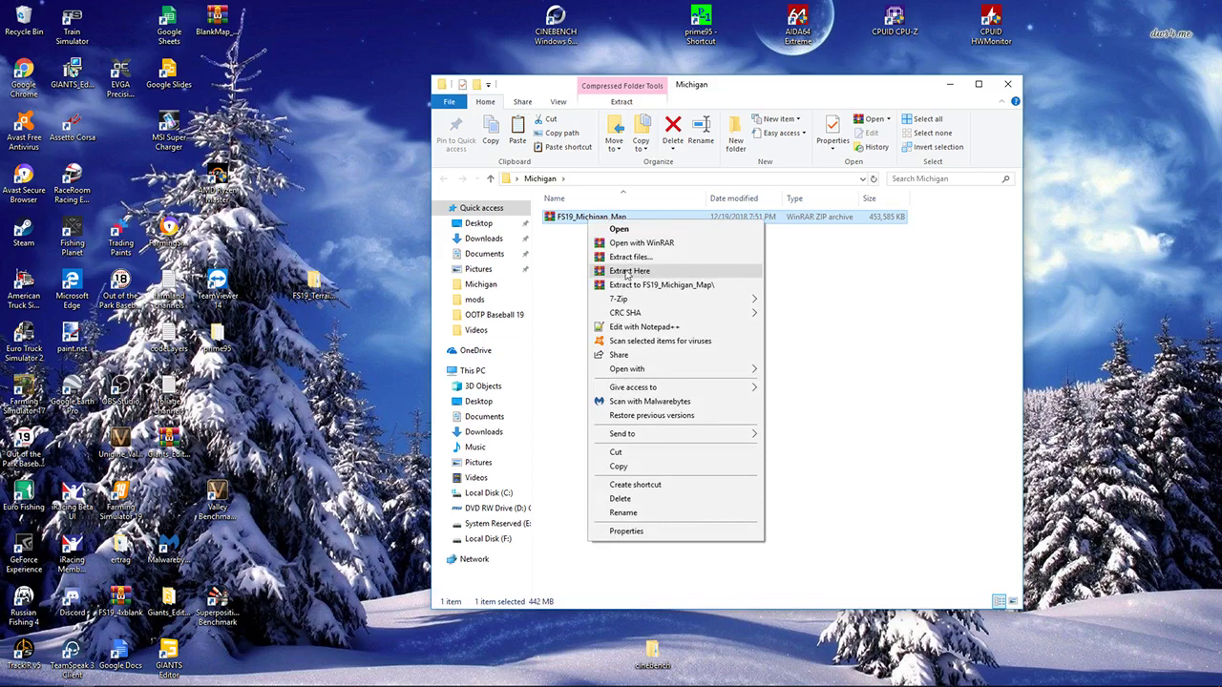
left_click(626, 273)
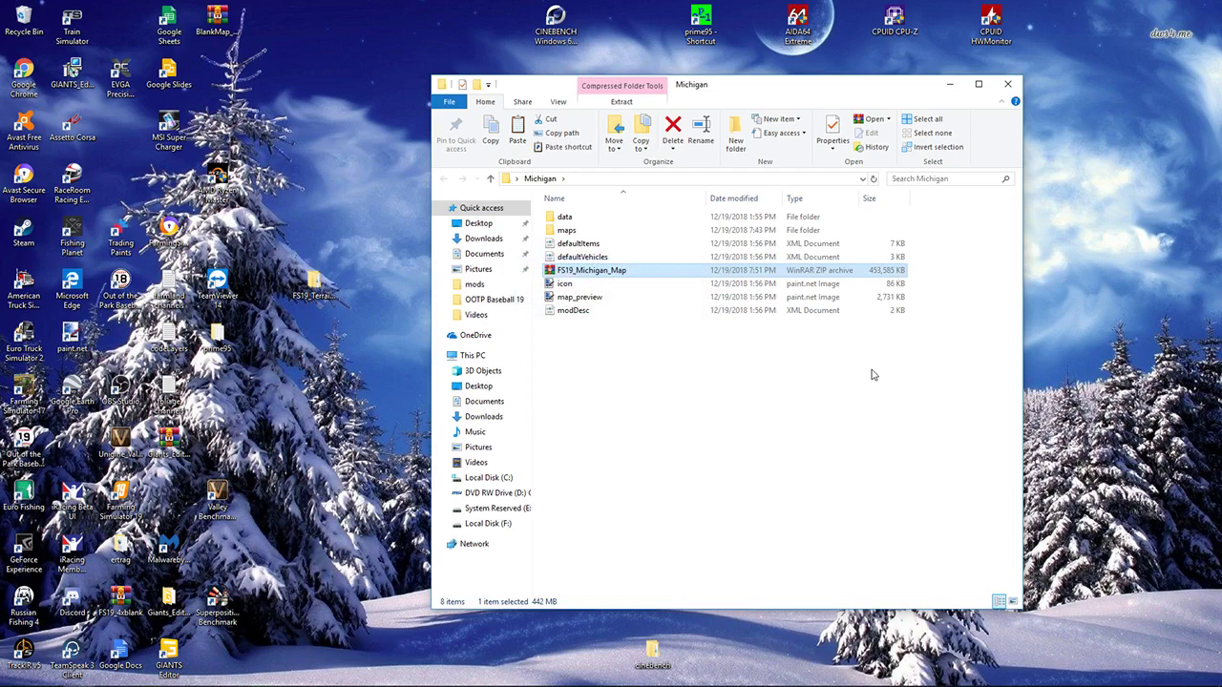
- Open the mapUS_farmlands XML file from the extracted maps folder in Notepad++
key("alt")
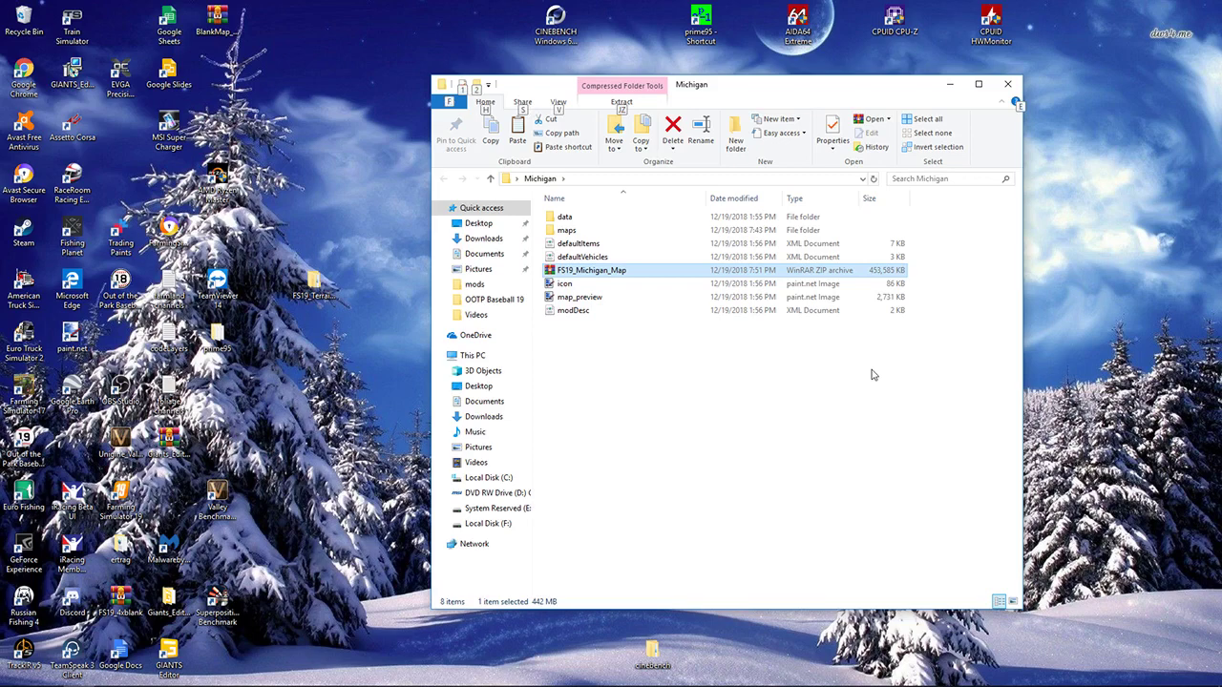
double_click(554, 231)
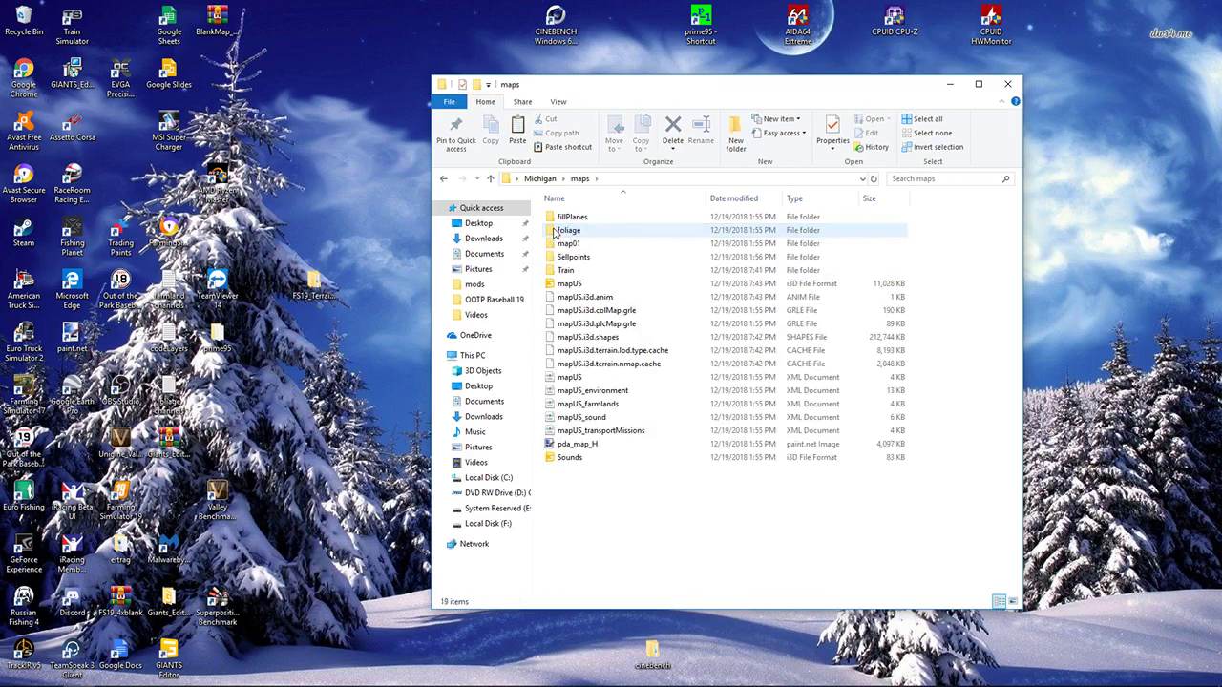
key("alt")
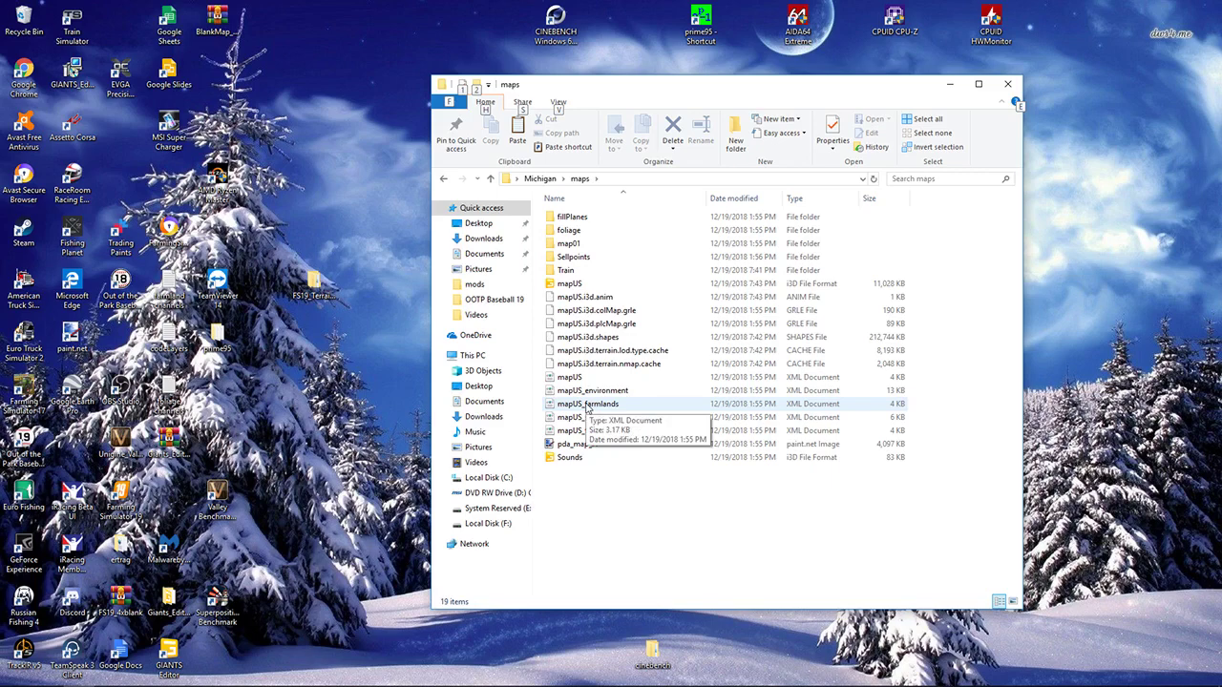
right_click(586, 406)
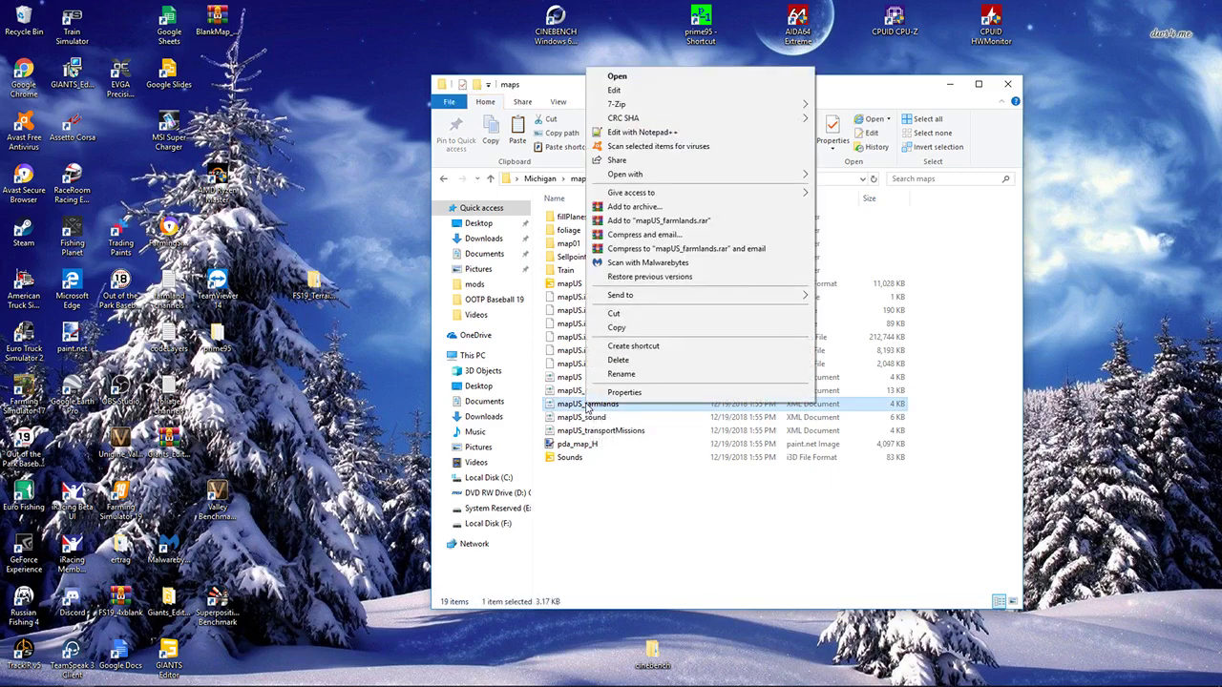
key("alt")
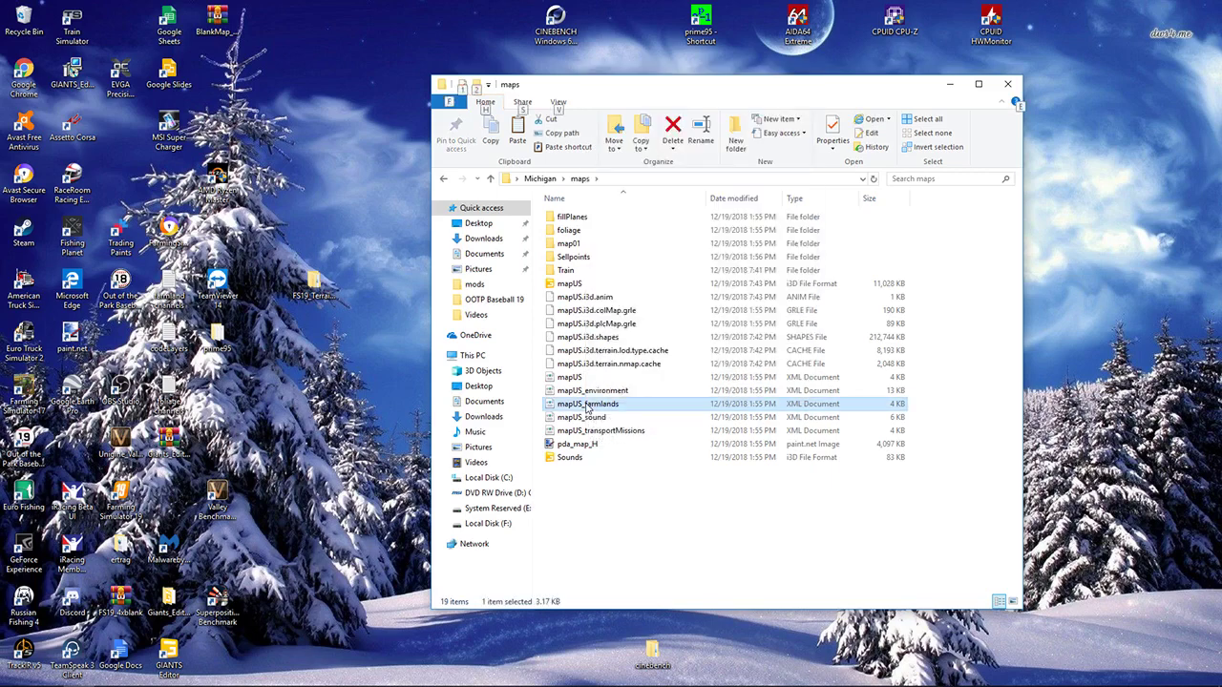
right_click(586, 407)
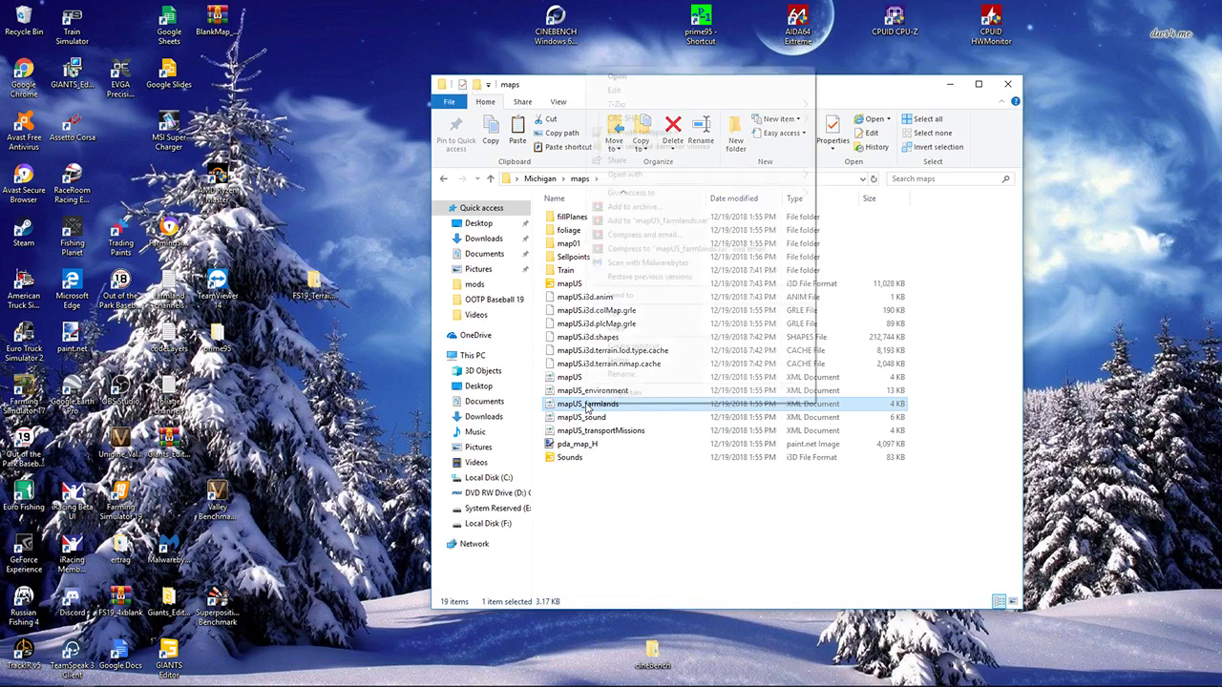
left_click(671, 132)
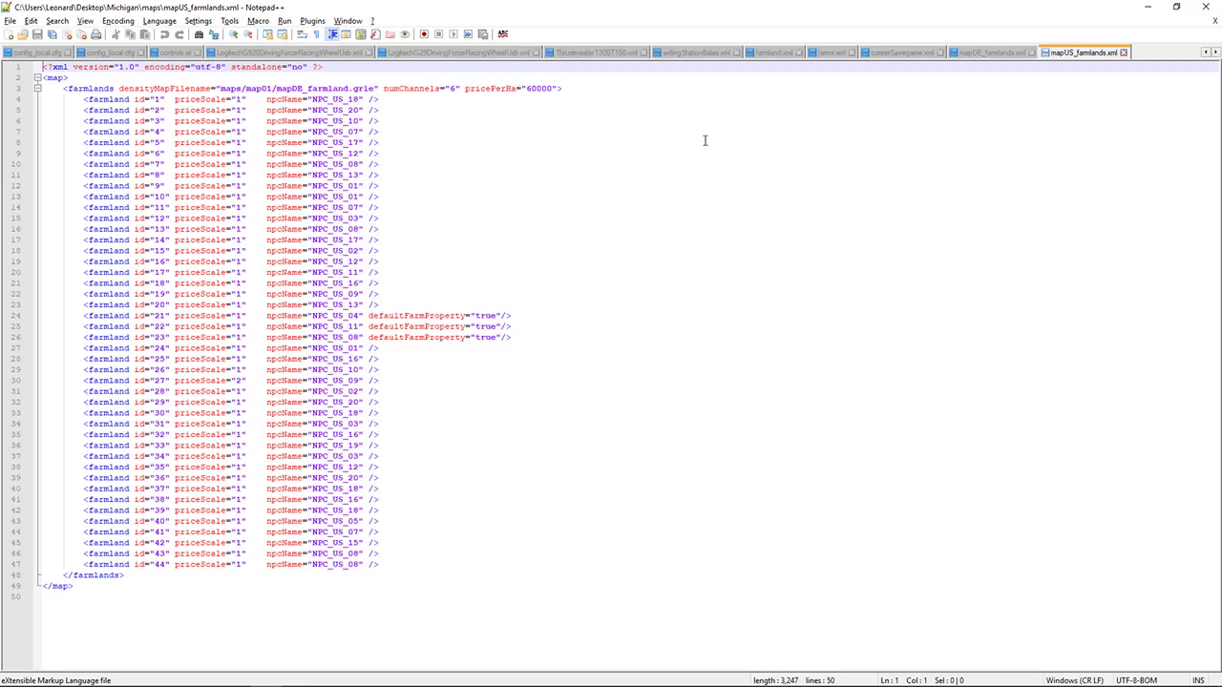
- Set the farmlands pricePerHa value to 15000, save the file and close the editor
left_click(536, 88)
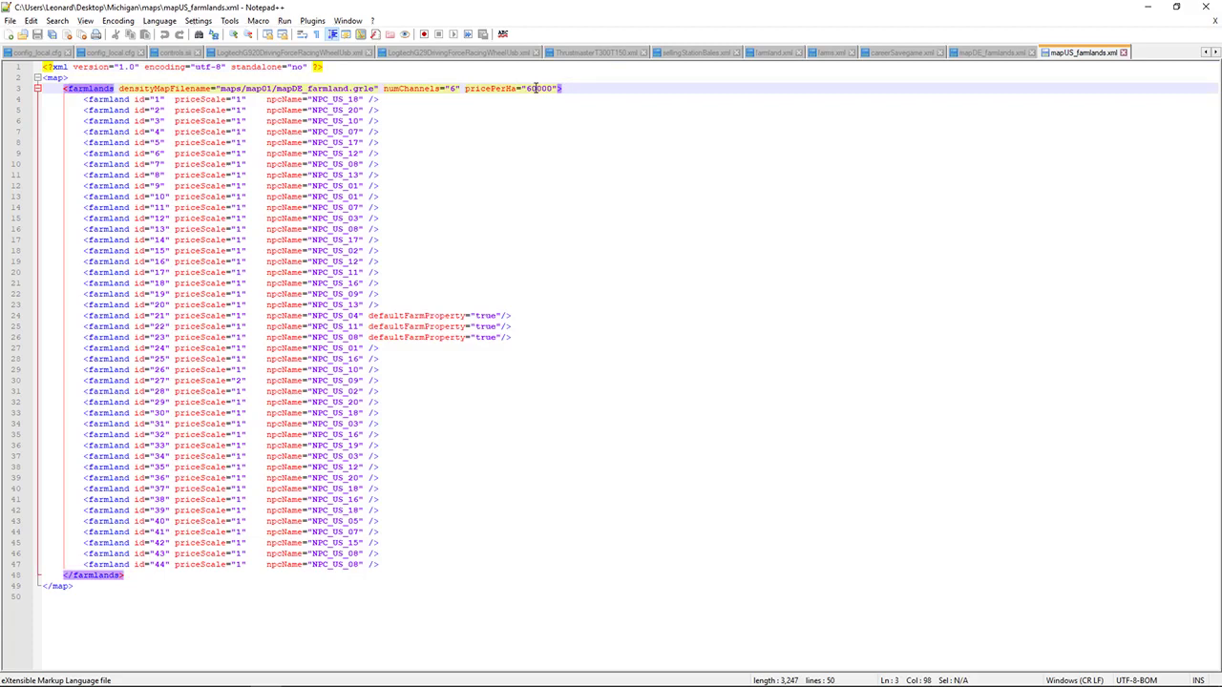
key("BackSpace")
key("BackSpace")
type("10")
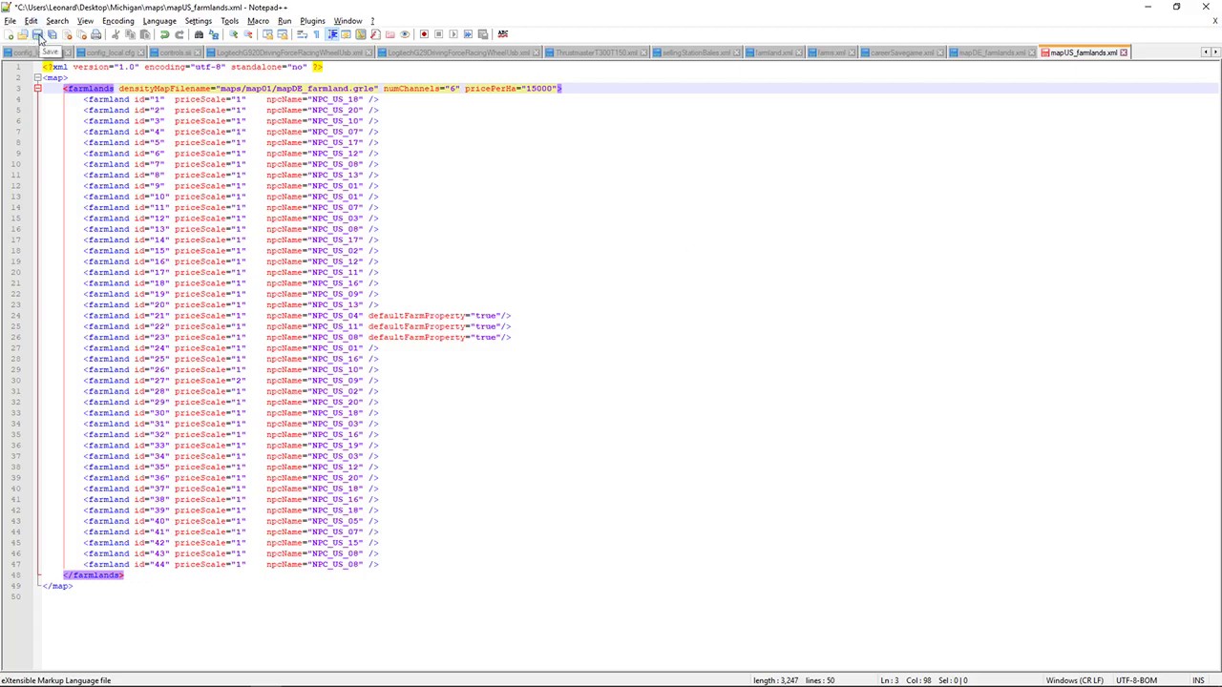
left_click(38, 35)
left_click(37, 35)
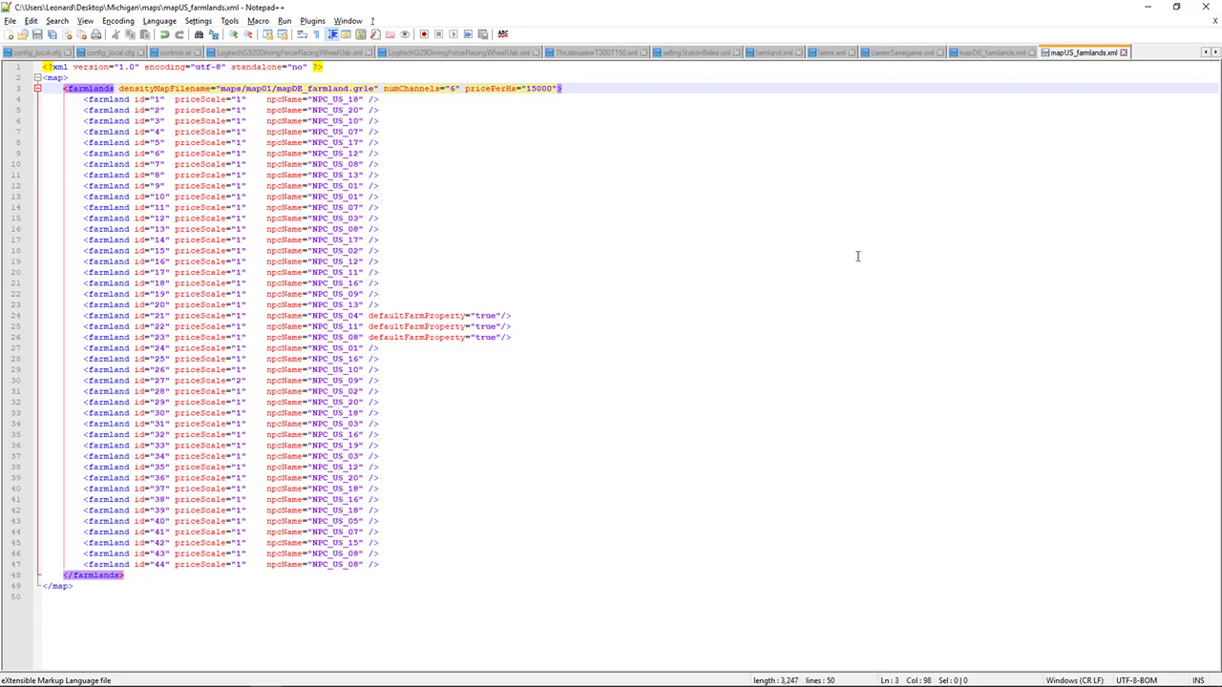
left_click(1209, 9)
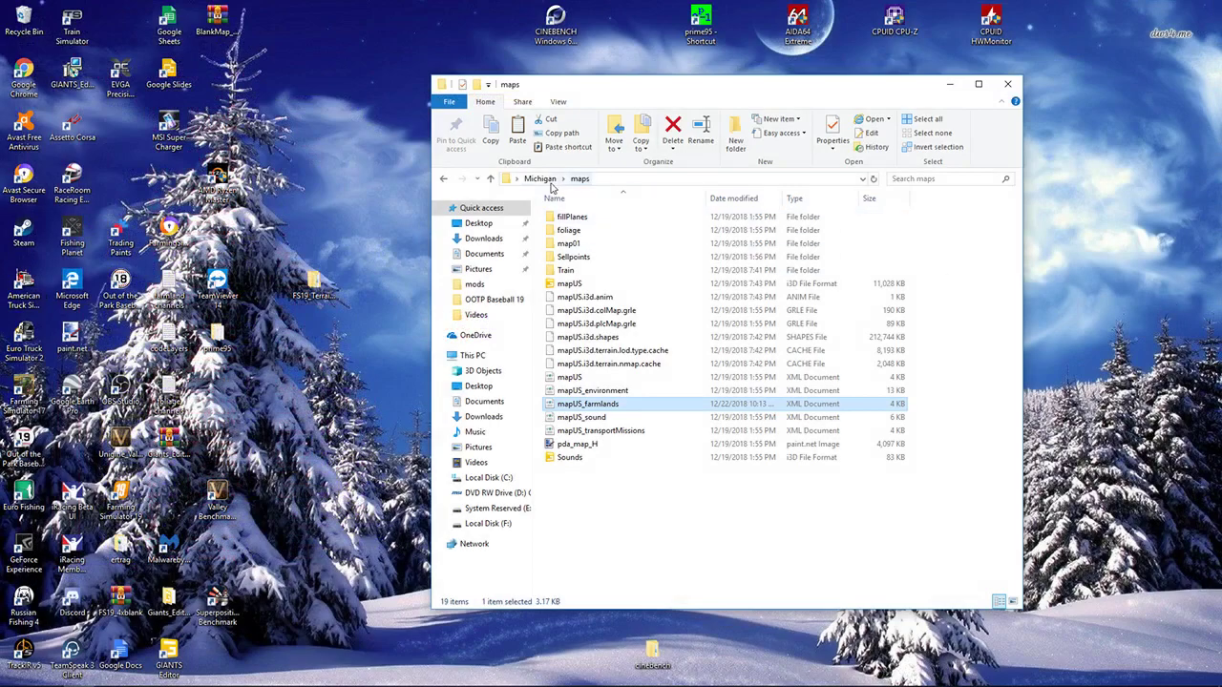
- Add the edited maps folder to the existing FS19_Michigan_Map ZIP archive in the Michigan folder, using add and replace files
key("alt")
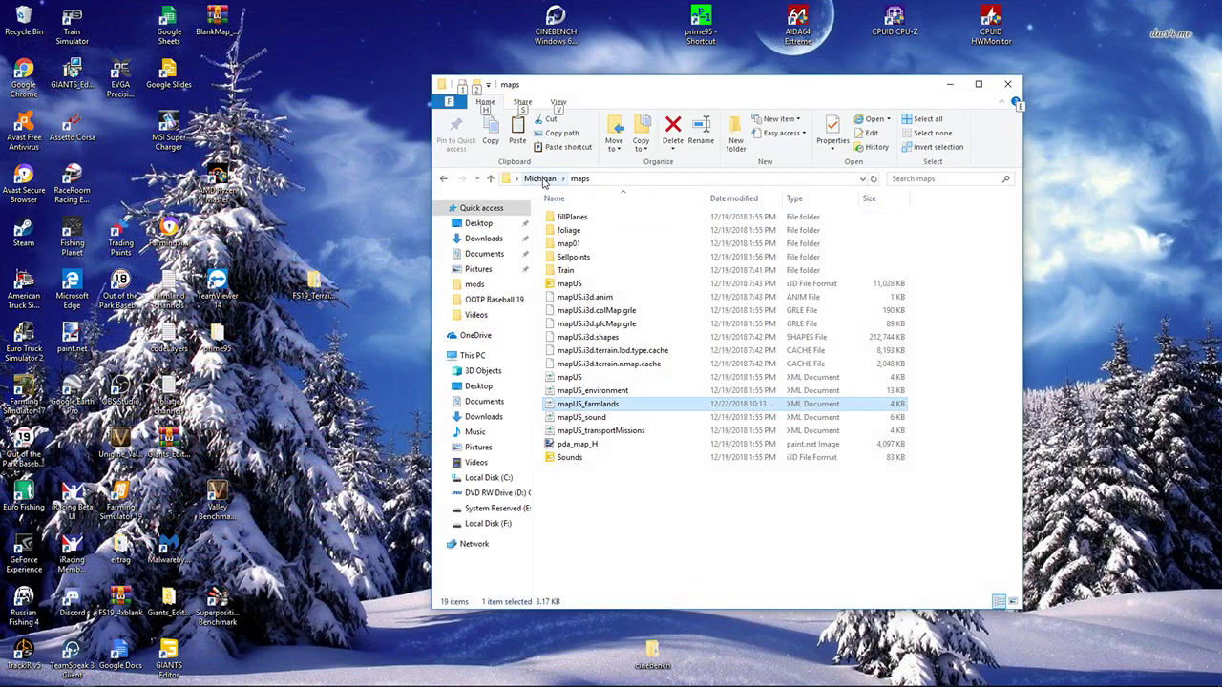
left_click(540, 180)
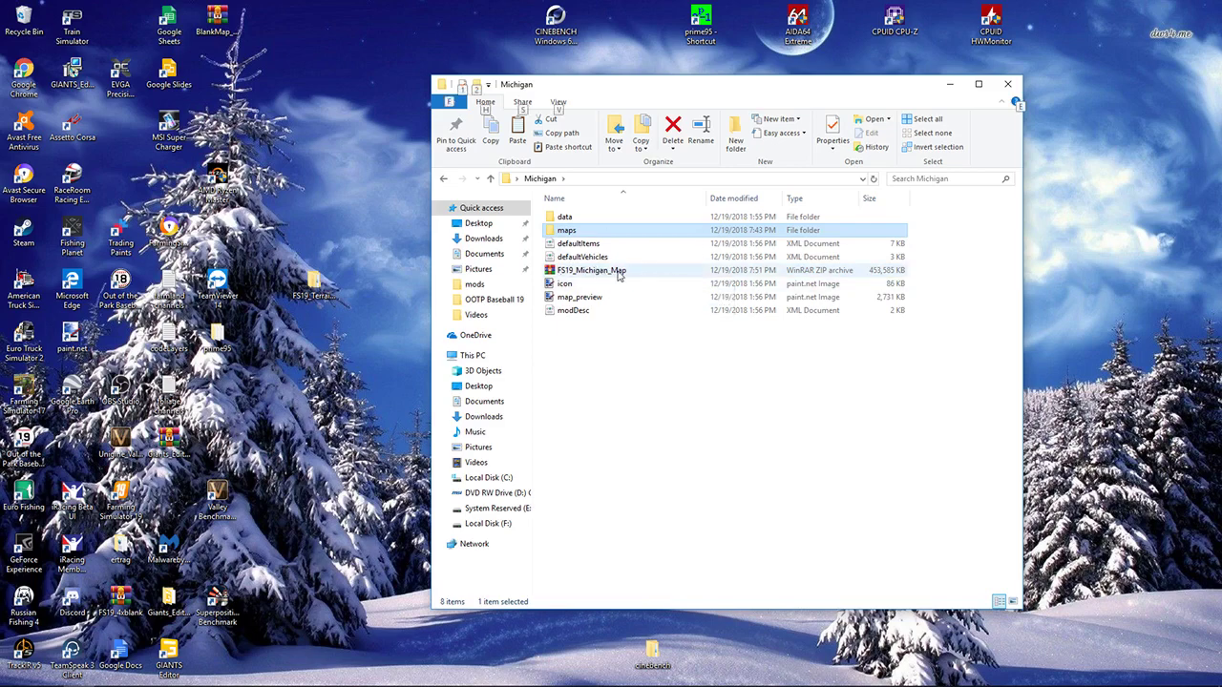
key("alt")
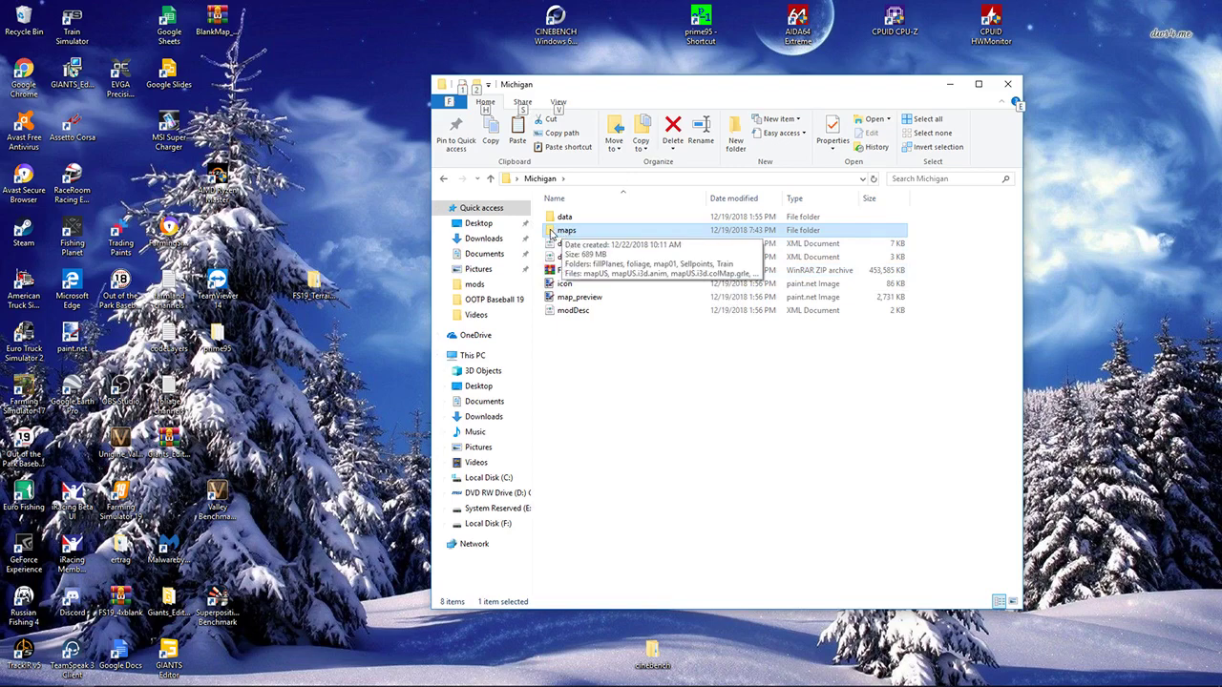
right_click(550, 233)
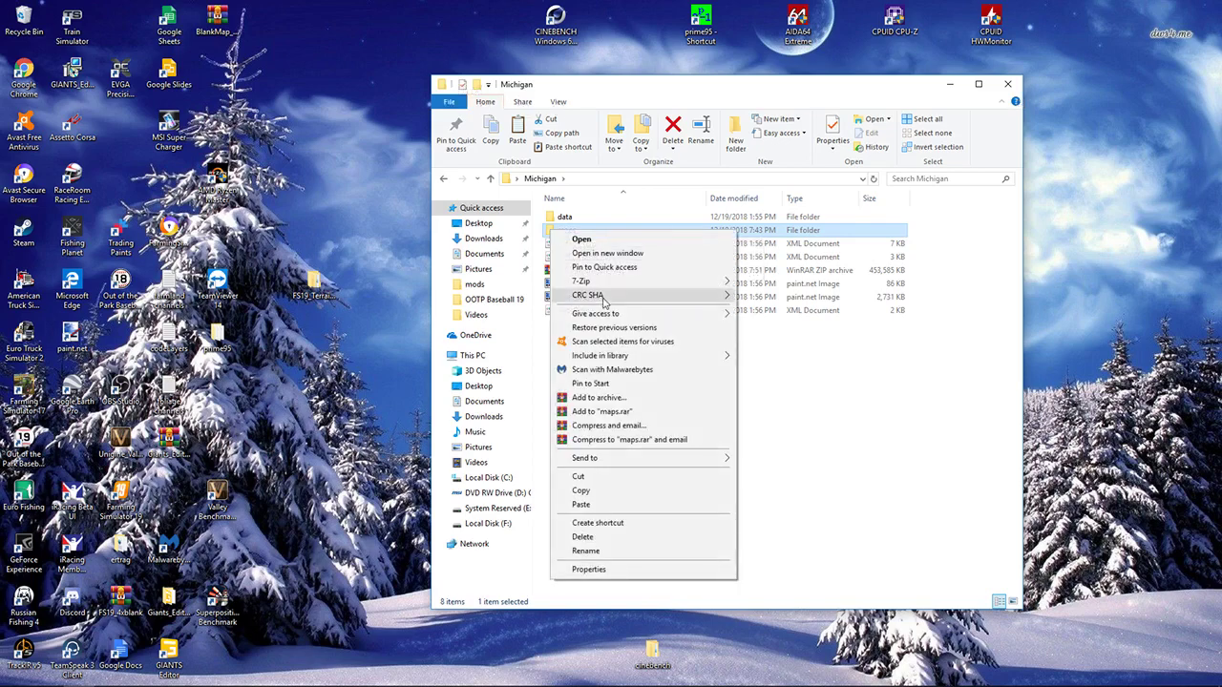
left_click(599, 397)
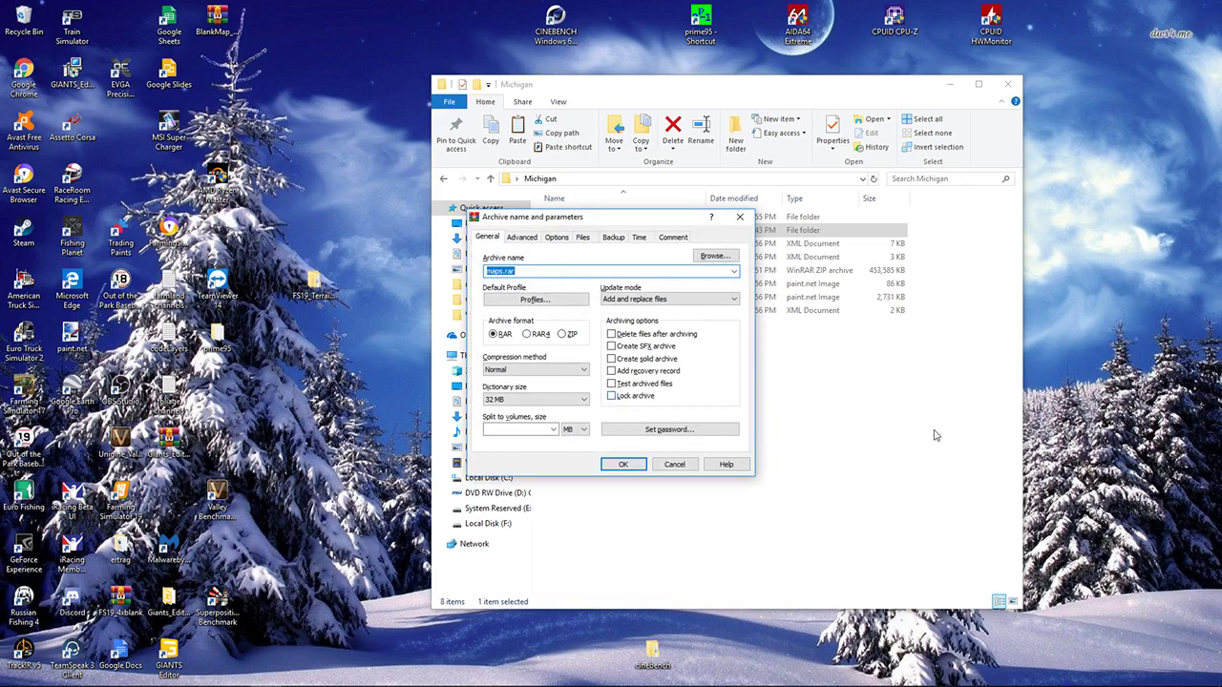
left_click(707, 259)
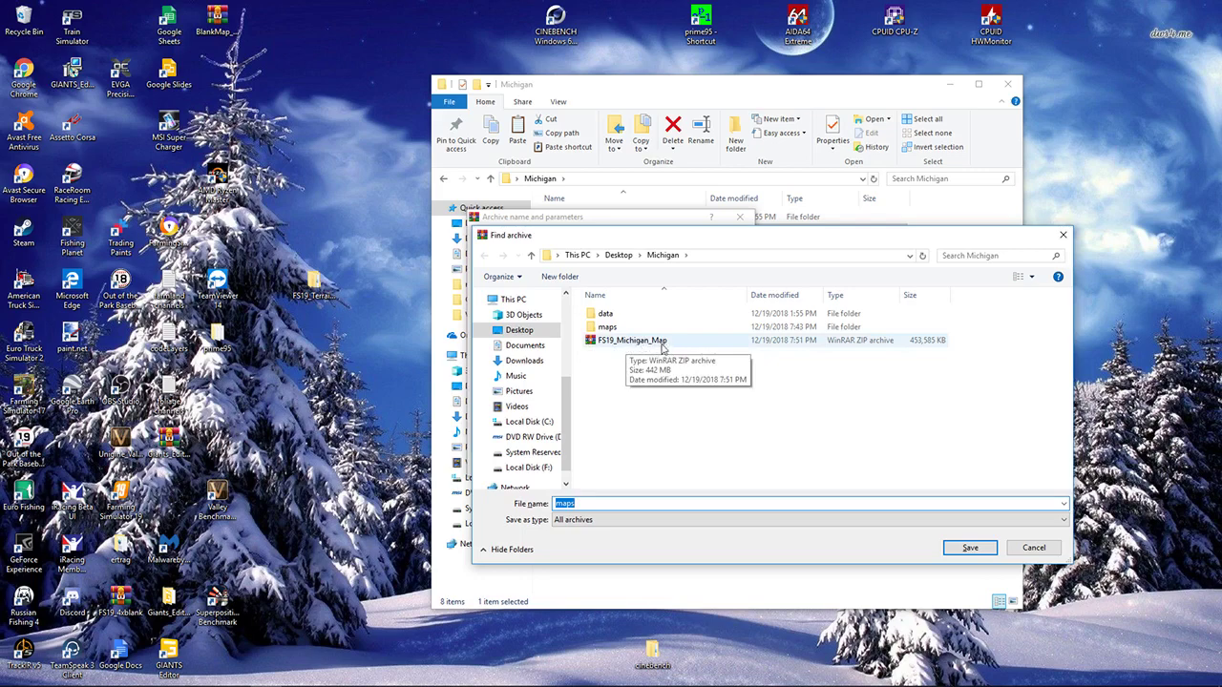
left_click(640, 342)
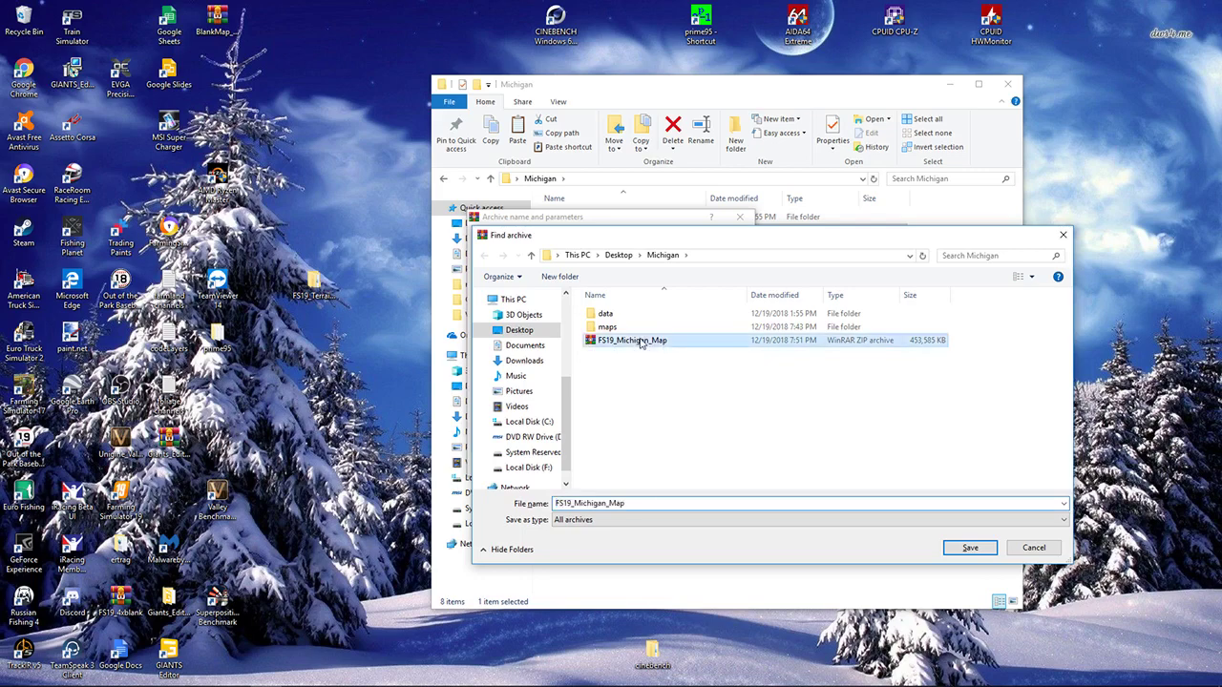
left_click(969, 549)
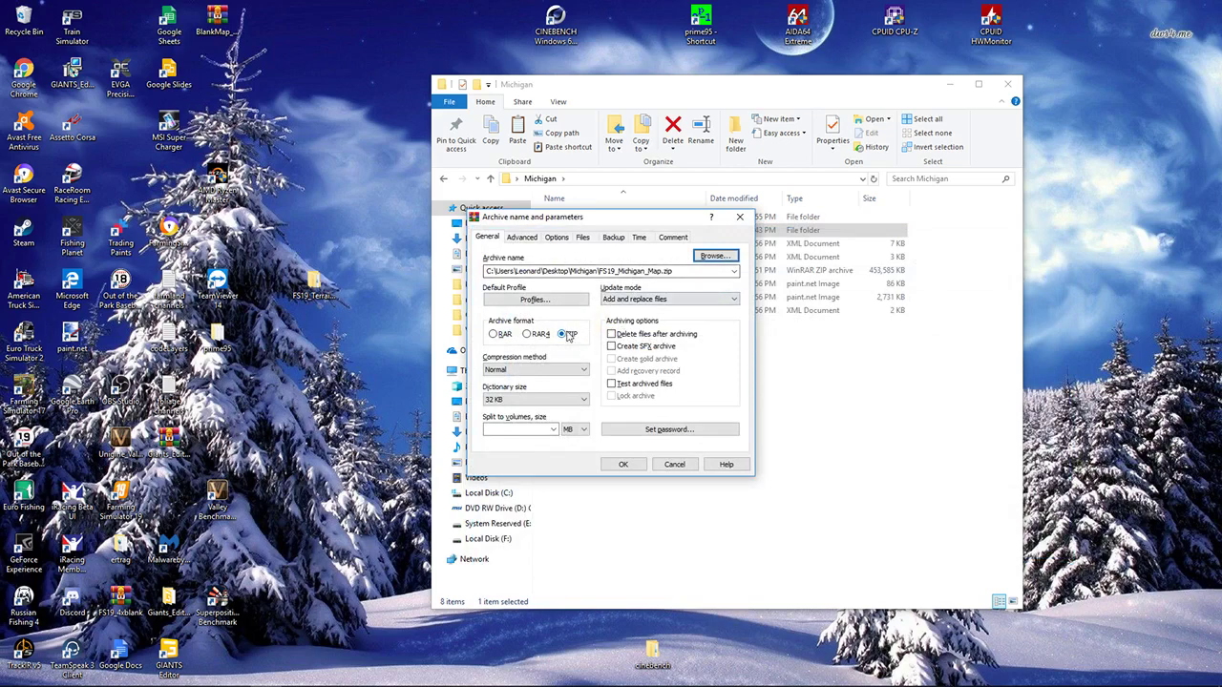
left_click(624, 465)
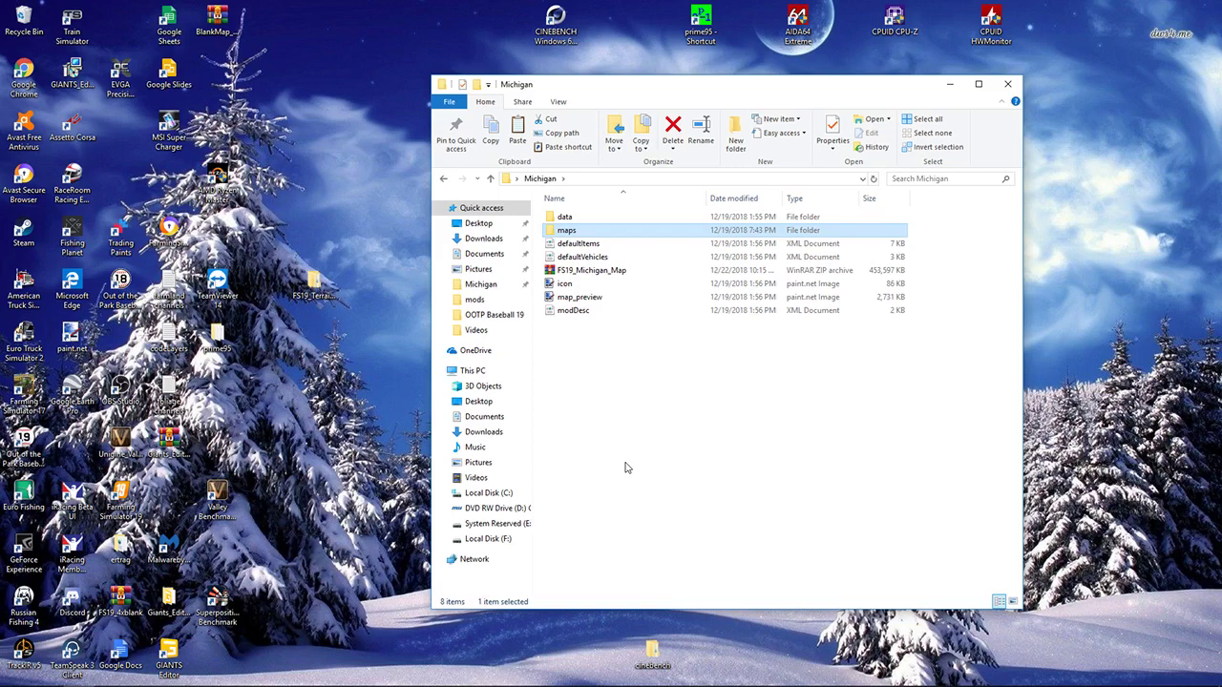
- Copy the updated FS19_Michigan_Map ZIP archive from the Michigan folder
key("alt")
left_click(603, 273)
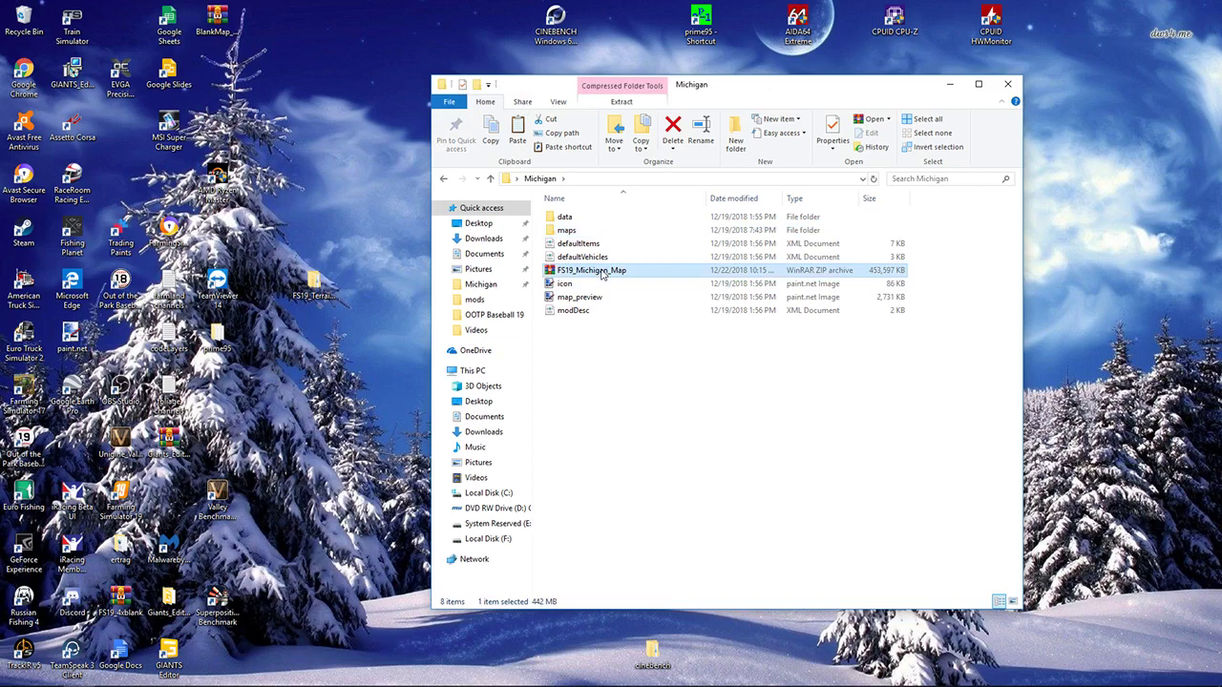
right_click(603, 274)
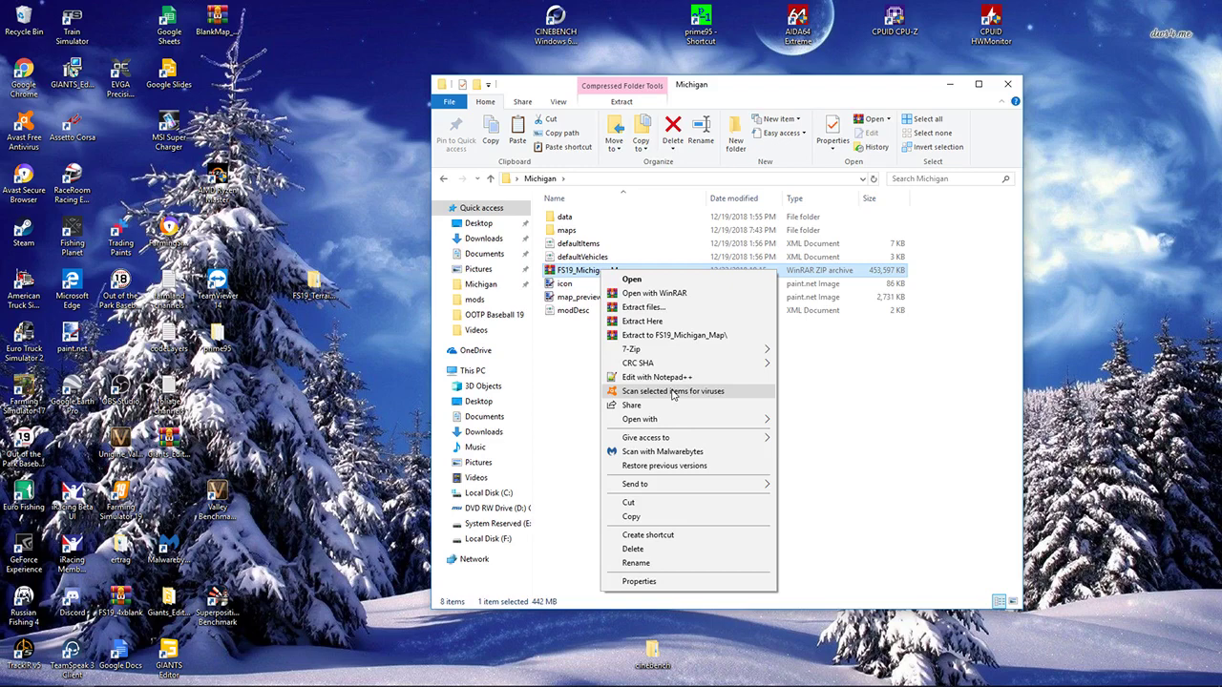
left_click(673, 391)
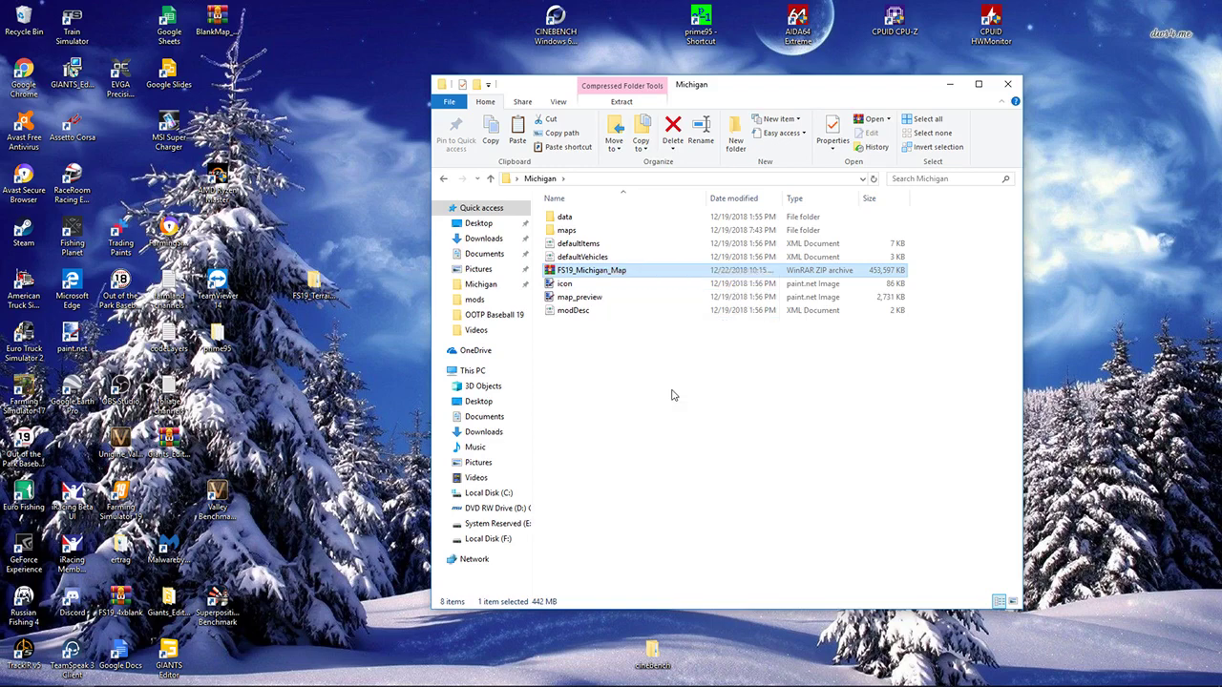
key("alt")
key("Escape")
right_click(559, 274)
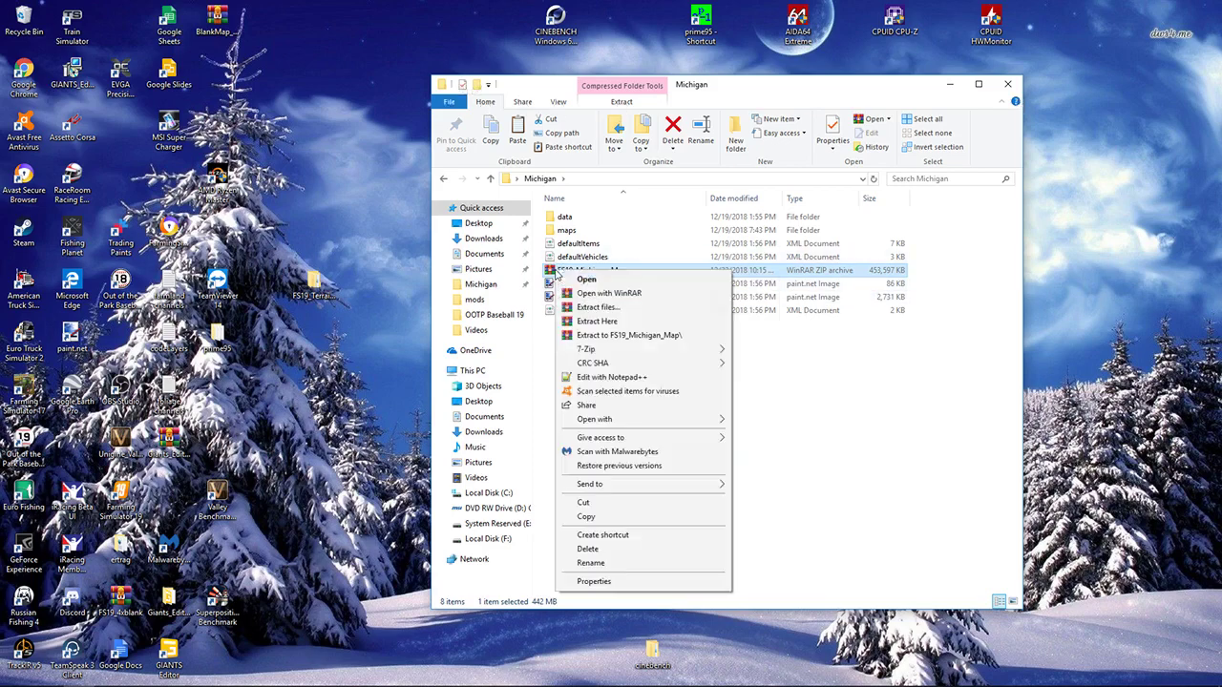
key("Escape")
key("alt")
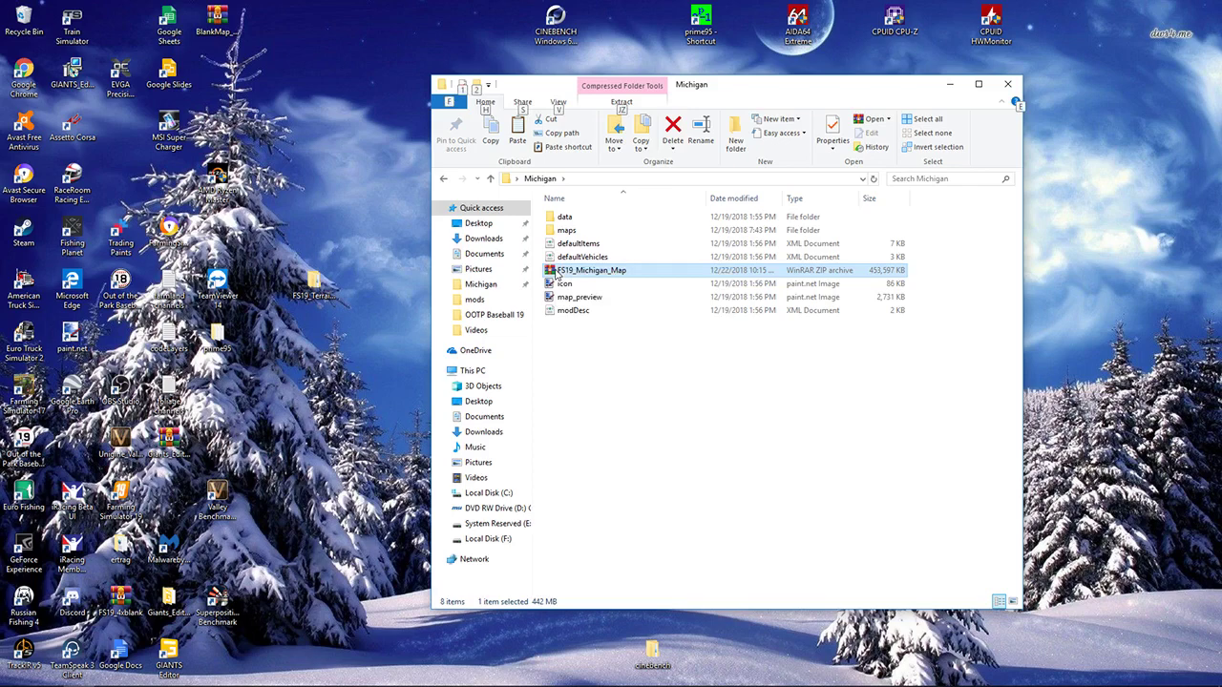
right_click(558, 275)
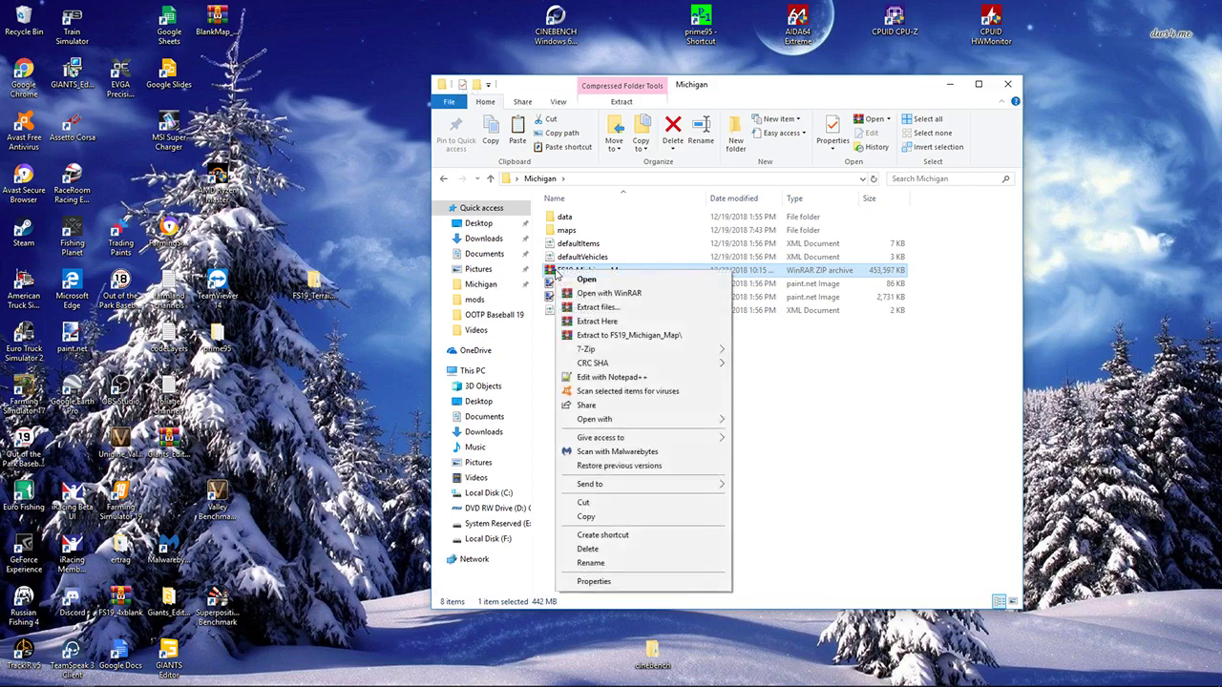
left_click(587, 517)
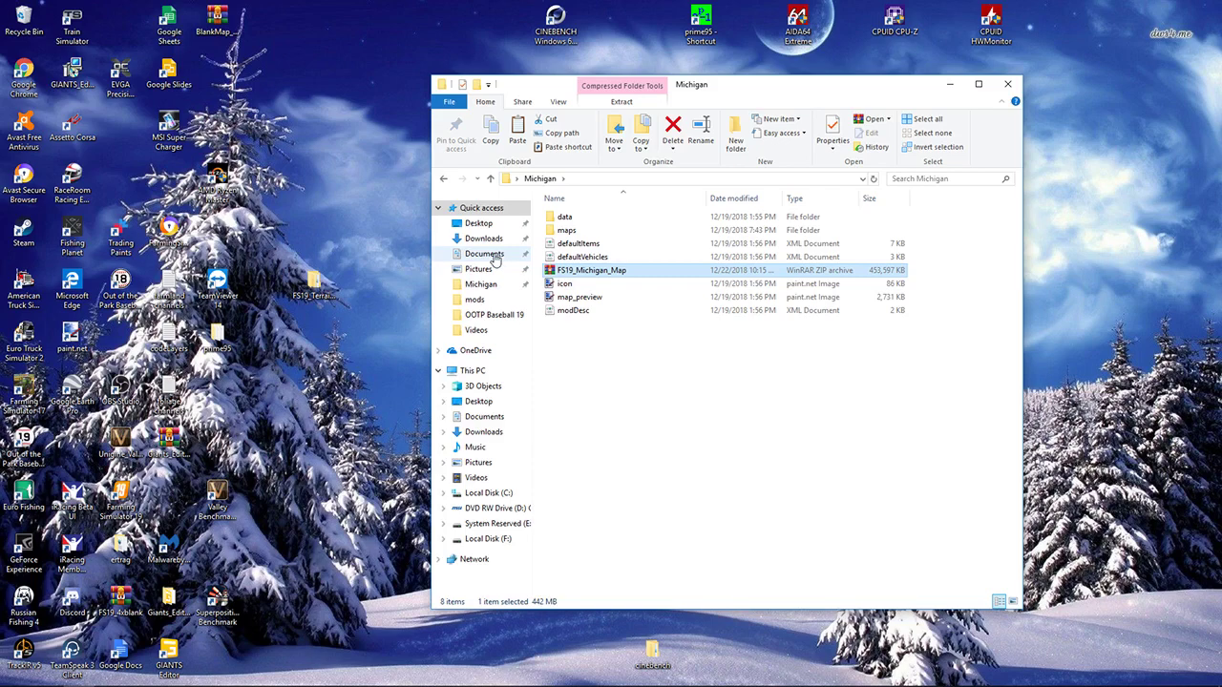
- Open the mods folder inside Documents, My Games, FarmingSimulator2019
key("alt")
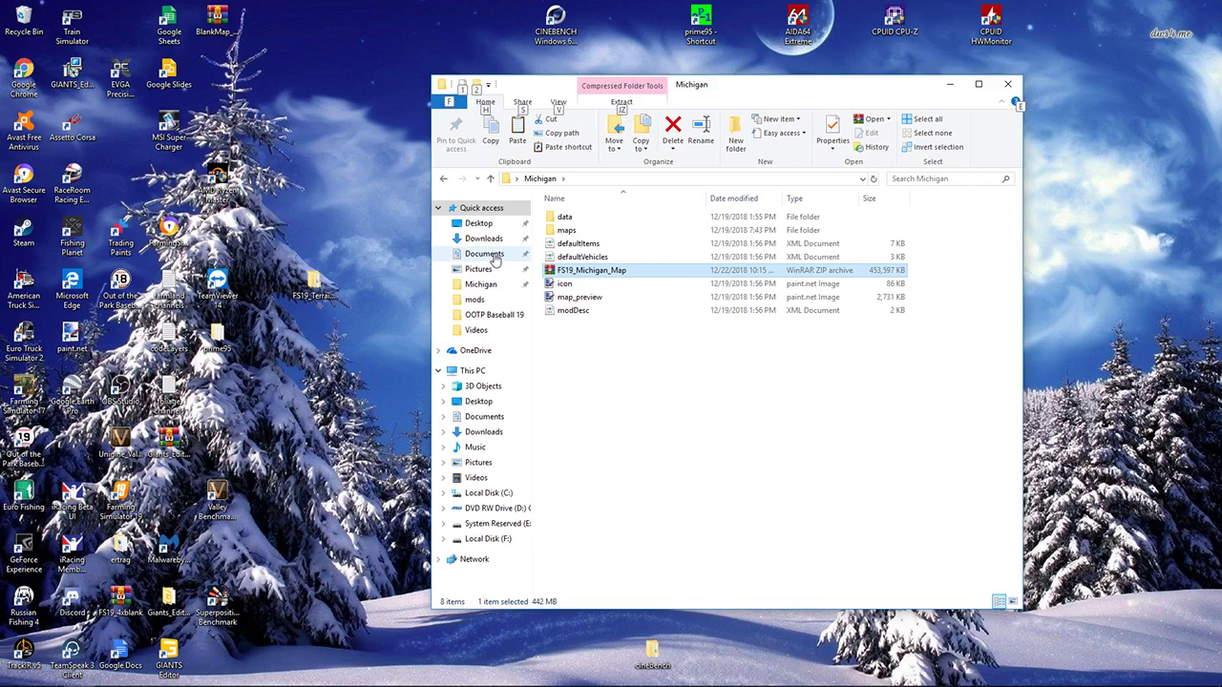
left_click(495, 261)
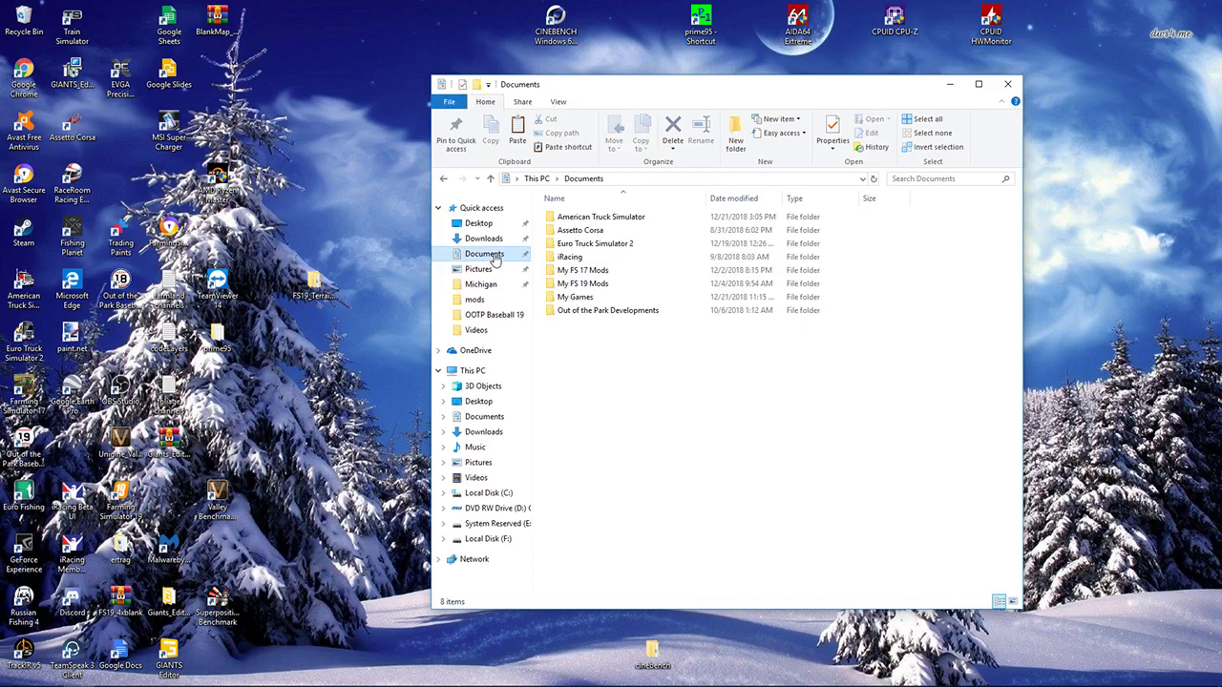
left_click(554, 298)
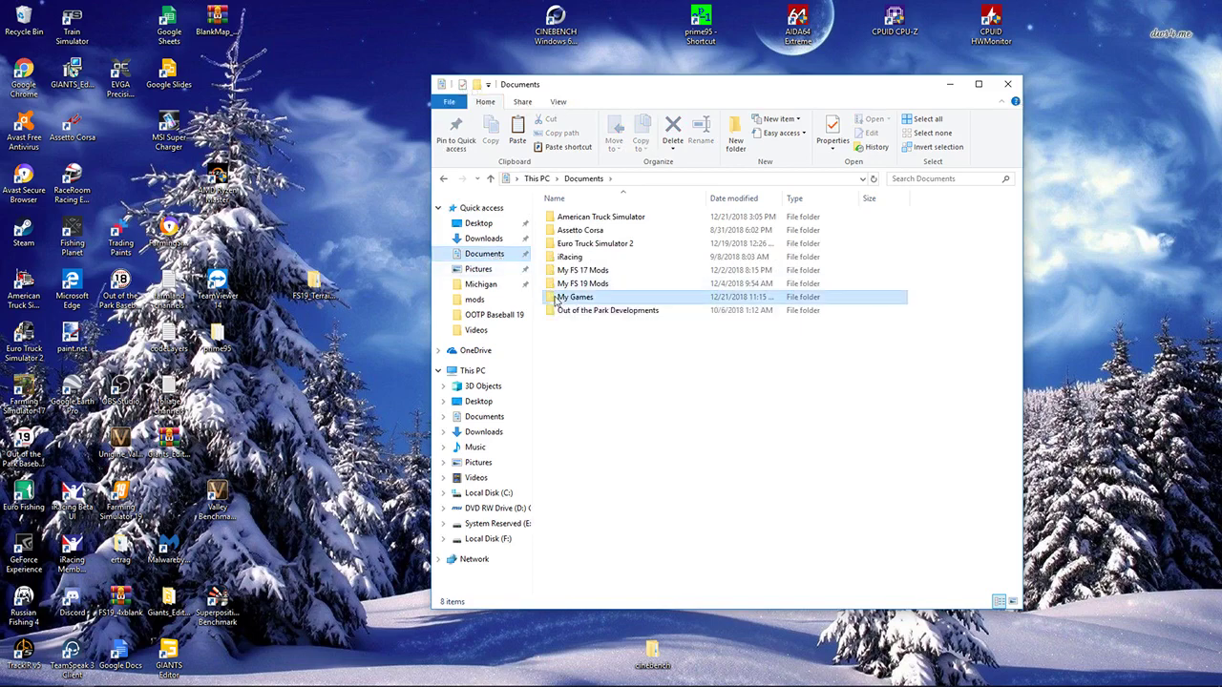
key("alt+Return")
key("Escape")
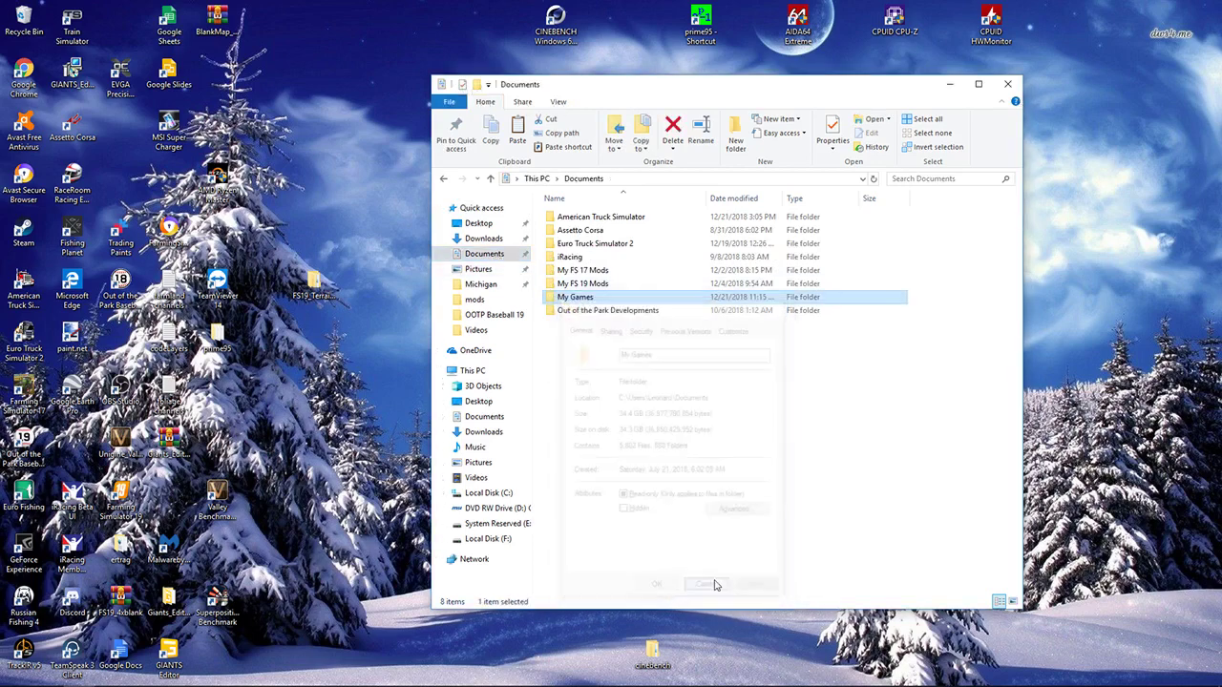
double_click(560, 300)
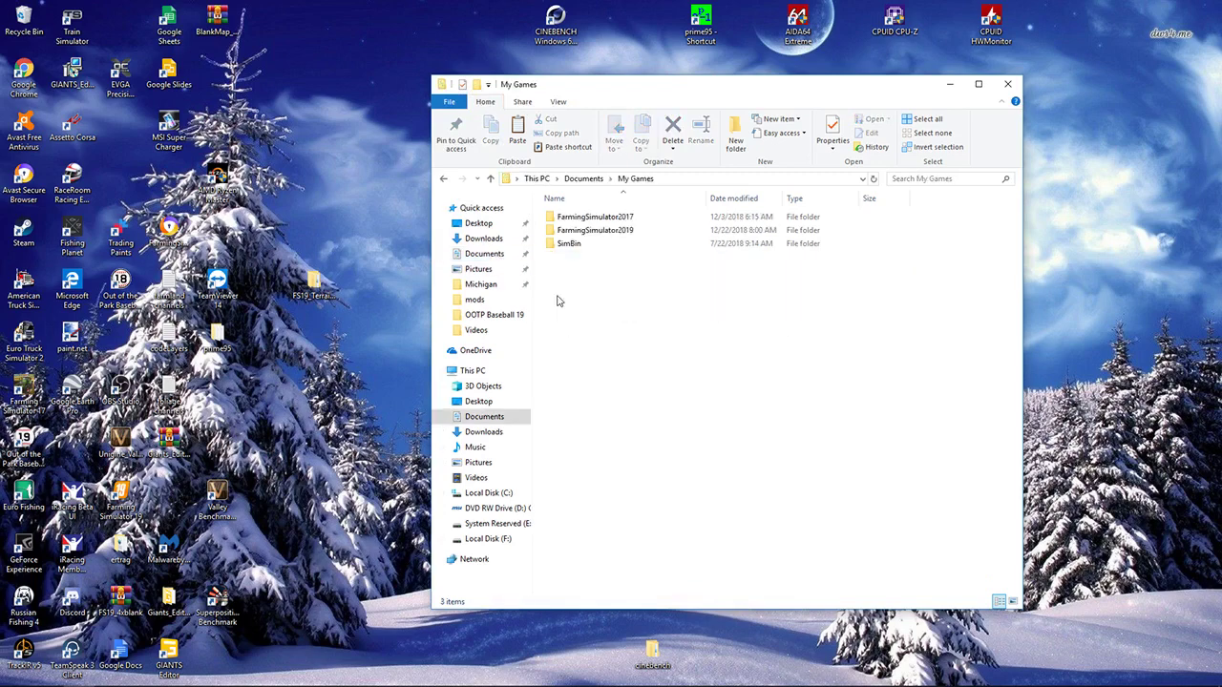
mouse_move(553, 234)
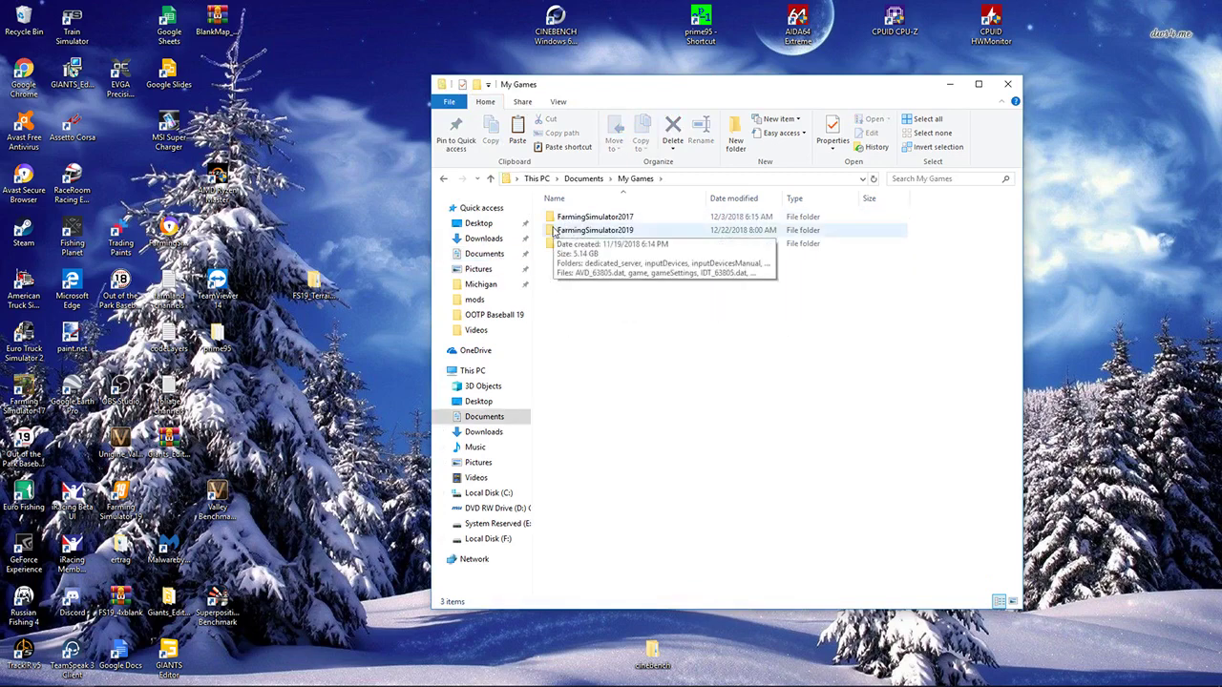
key("alt")
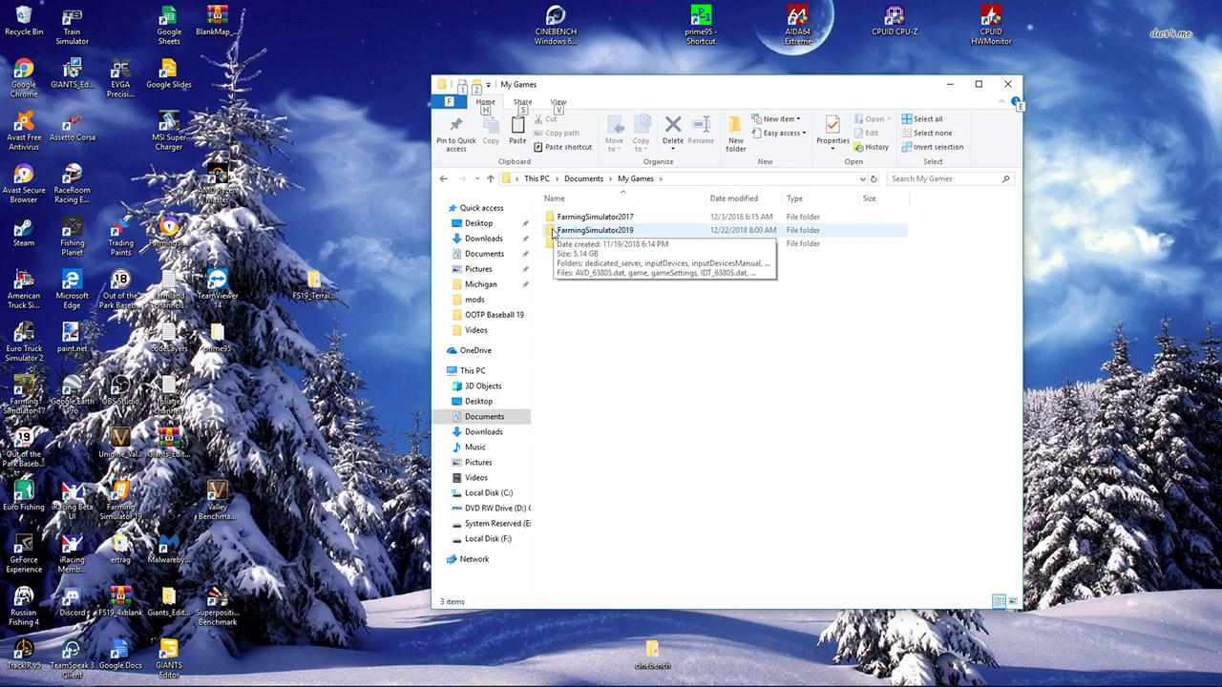
double_click(573, 230)
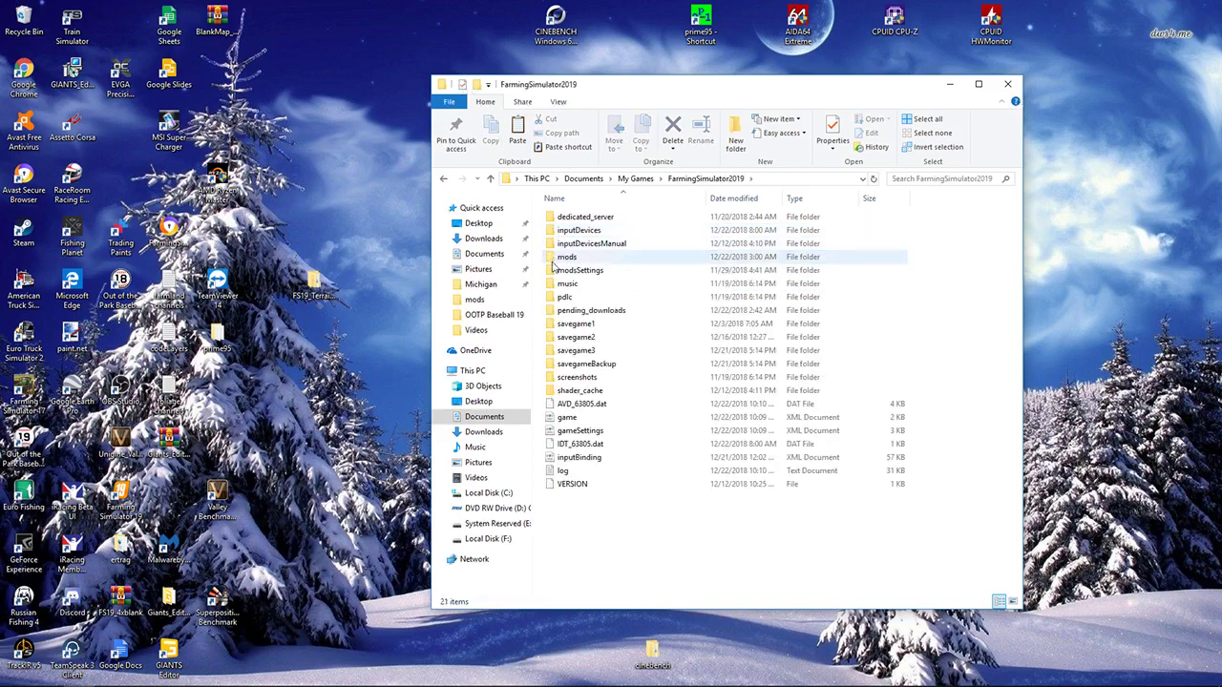
mouse_move(552, 259)
key("alt")
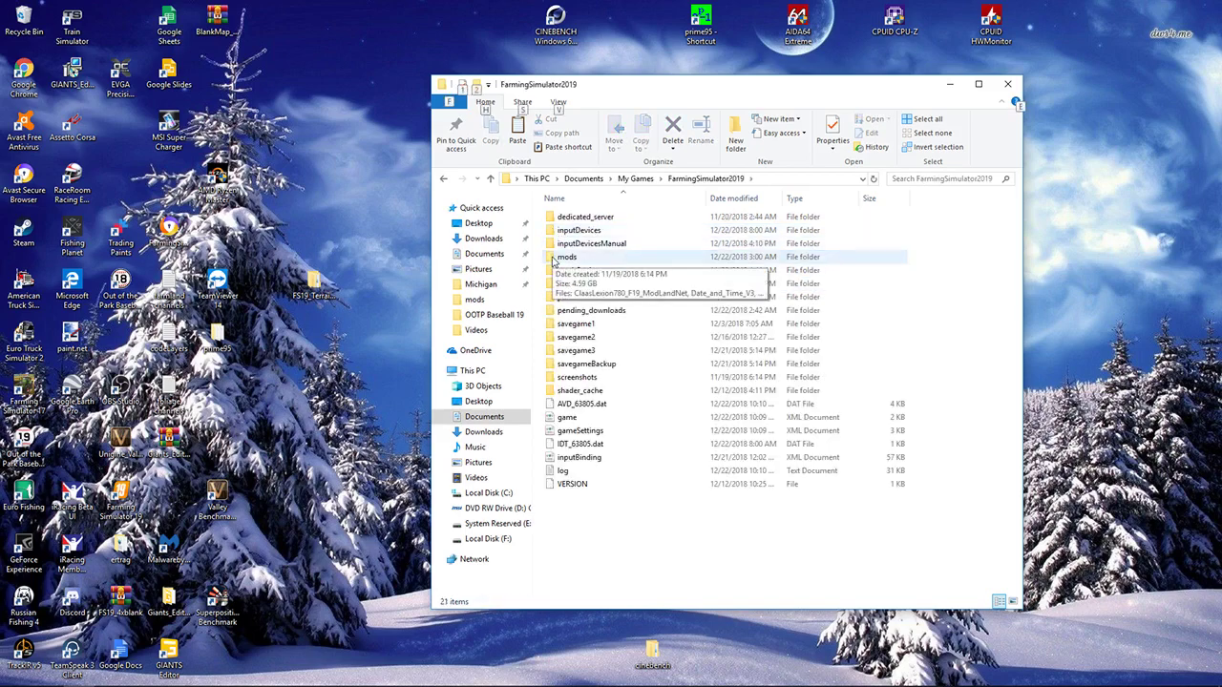
double_click(563, 256)
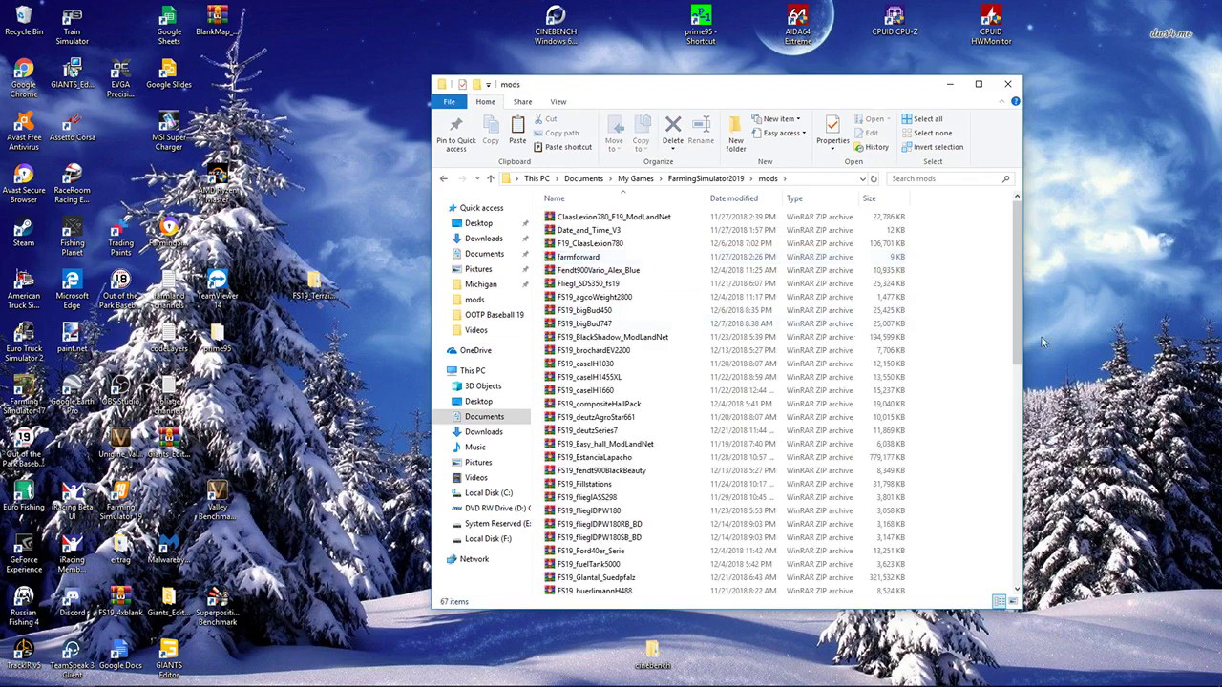
- Paste the FS19_Michigan_Map archive into the mods folder, replacing the existing file, and close the folder window
key("alt")
key("alt")
right_click(967, 323)
mouse_move(1012, 471)
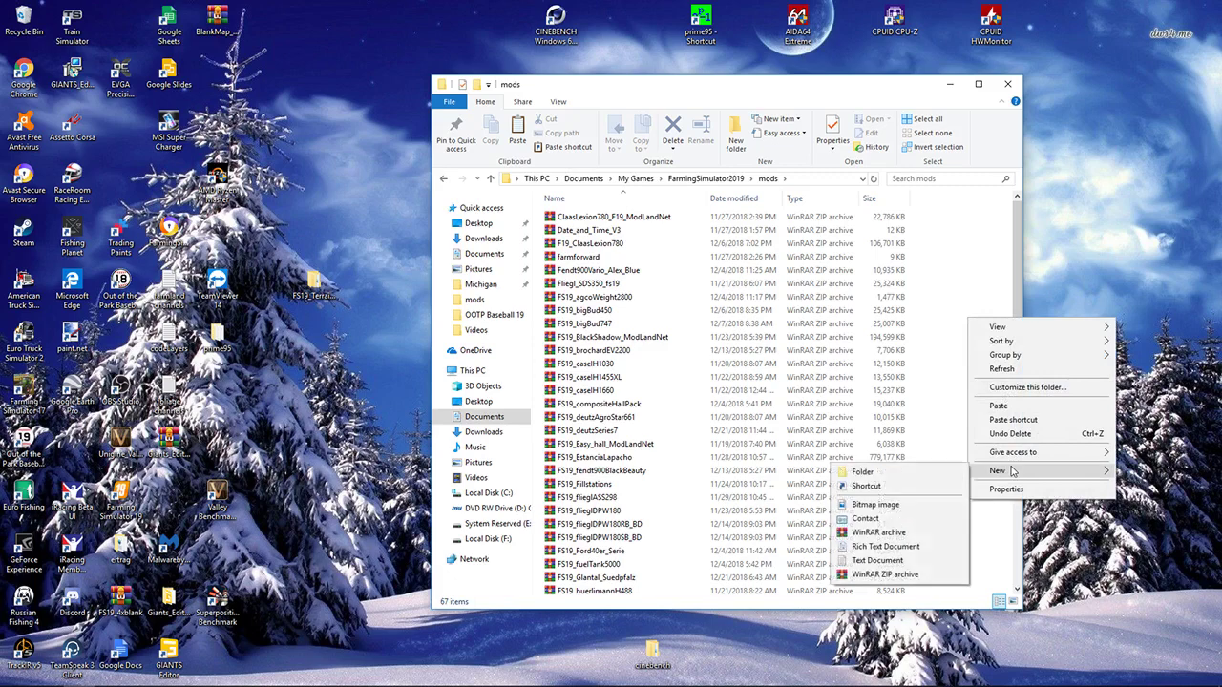
key("Escape")
key("alt")
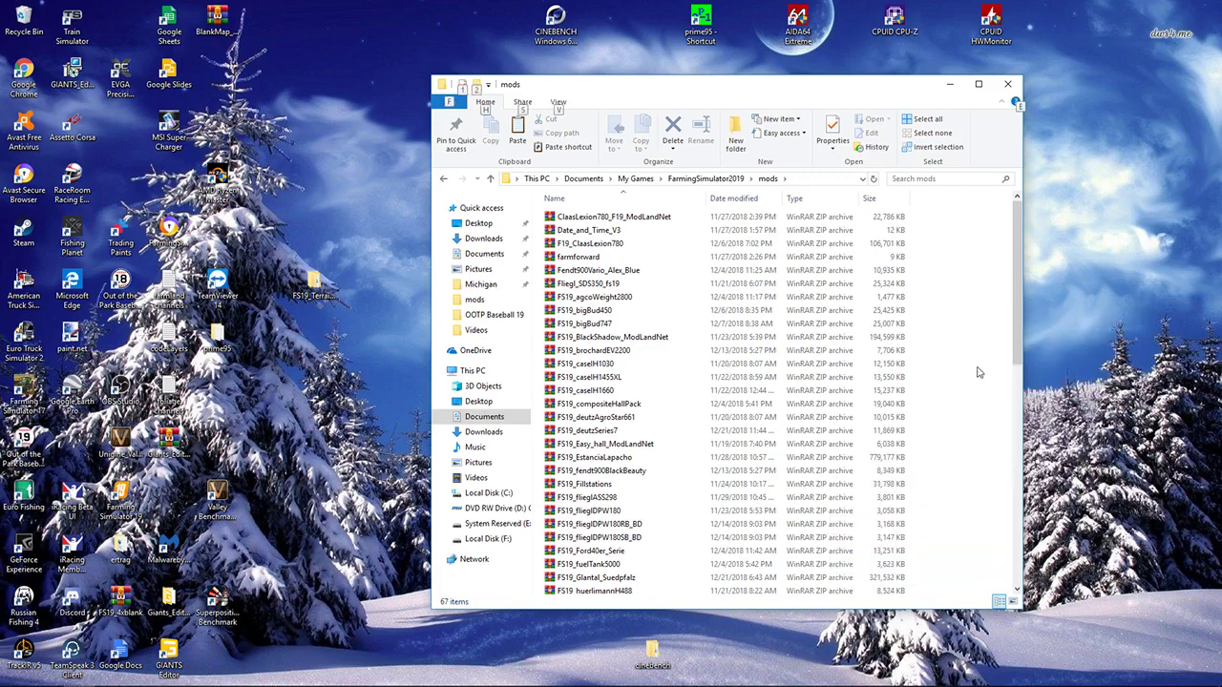
right_click(970, 380)
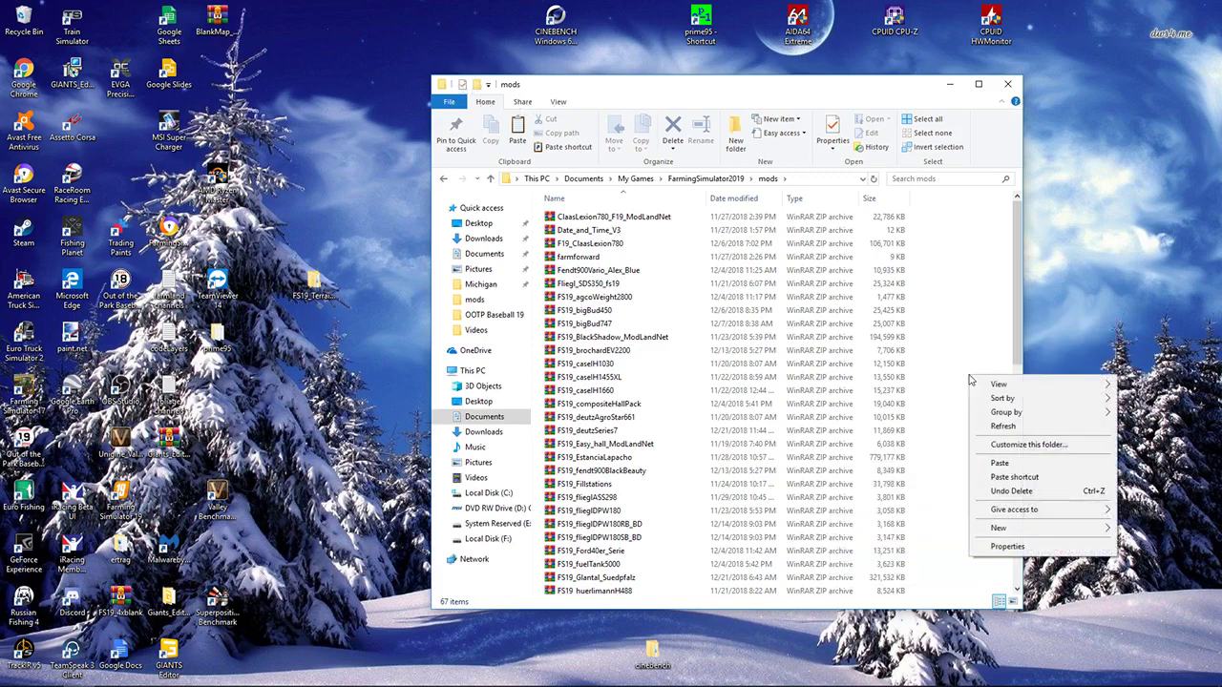
left_click(1004, 463)
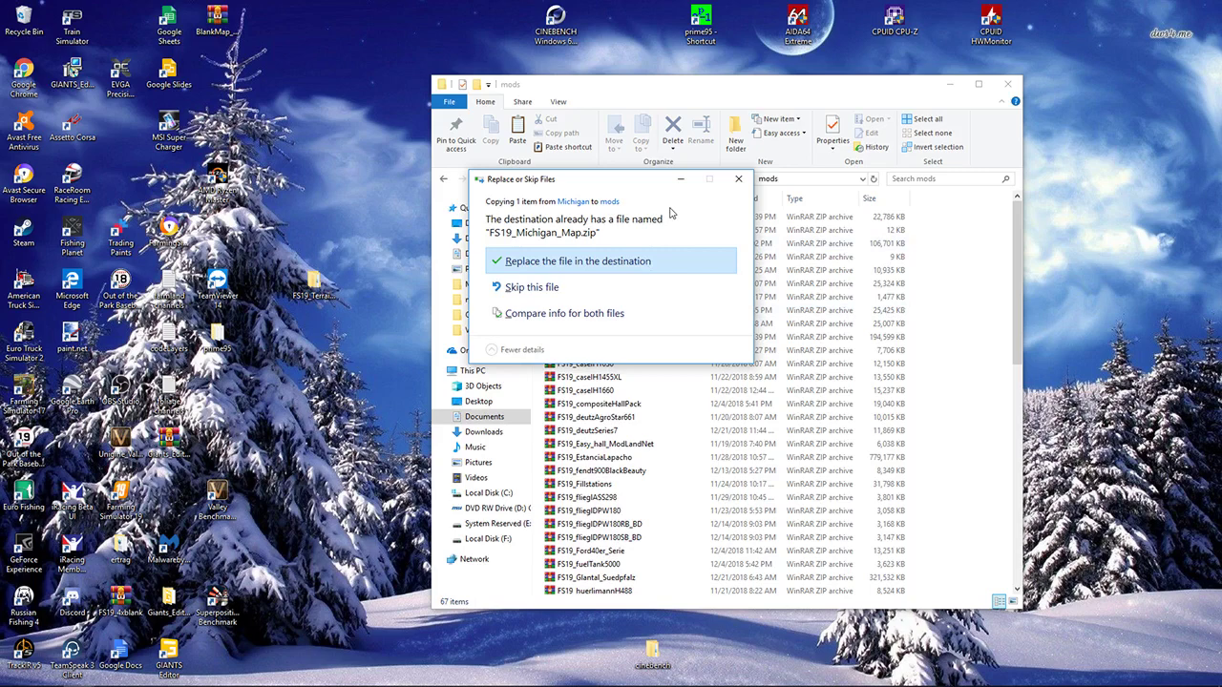
left_click(616, 265)
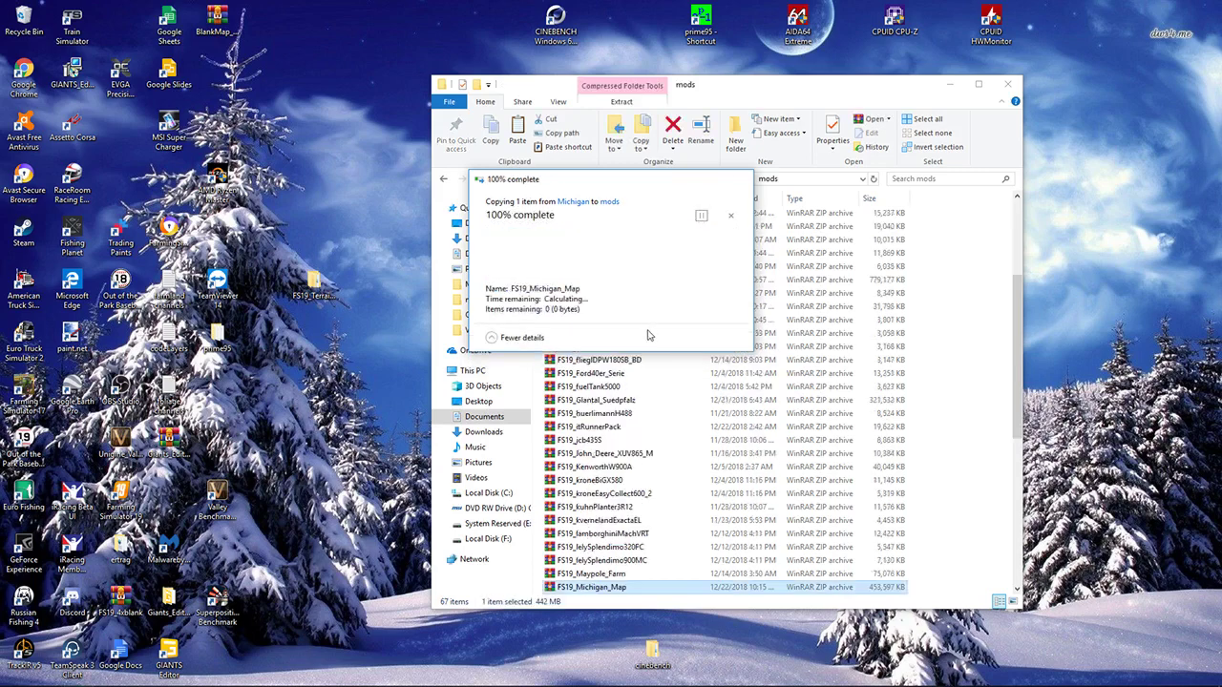
key("alt")
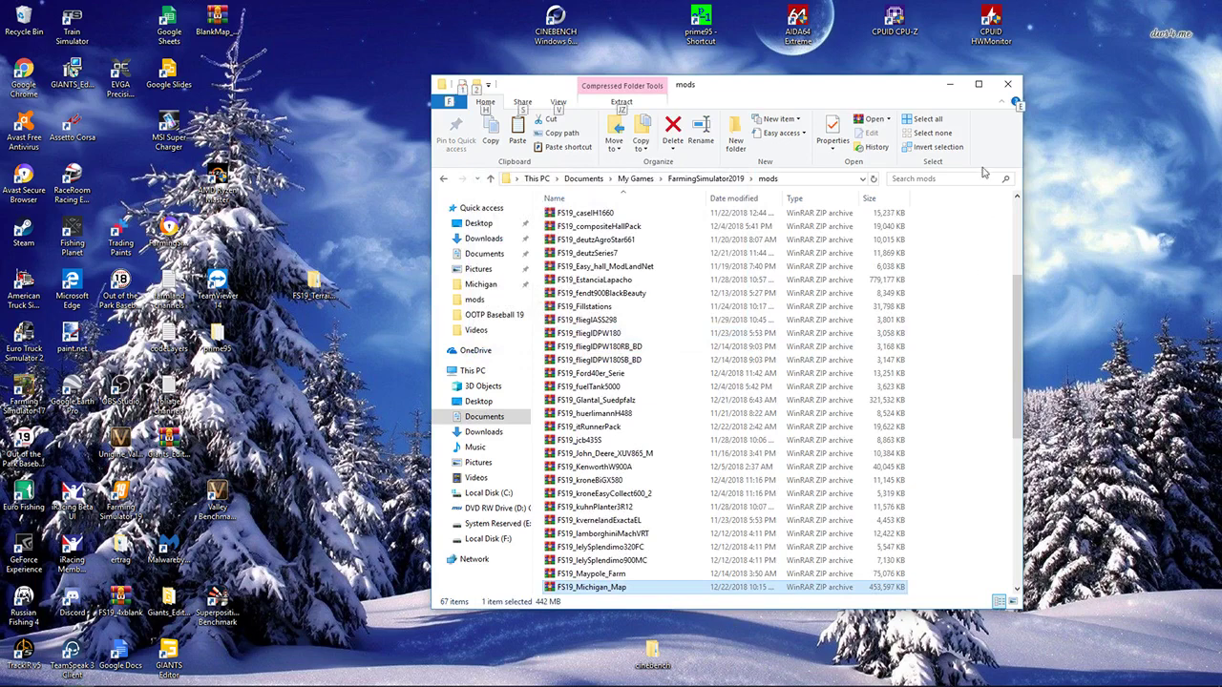
left_click(1009, 86)
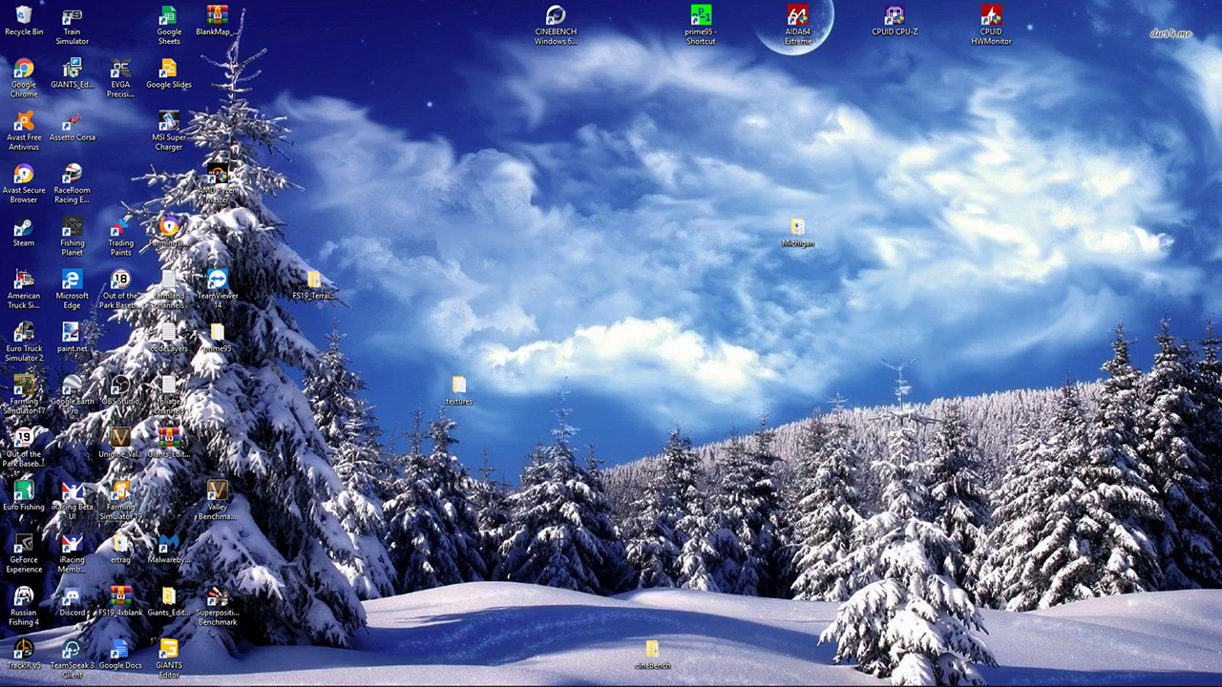
- Launch Farming Simulator 19 and begin a new career in the unused Savegame 4, continuing to the map selection
double_click(120, 497)
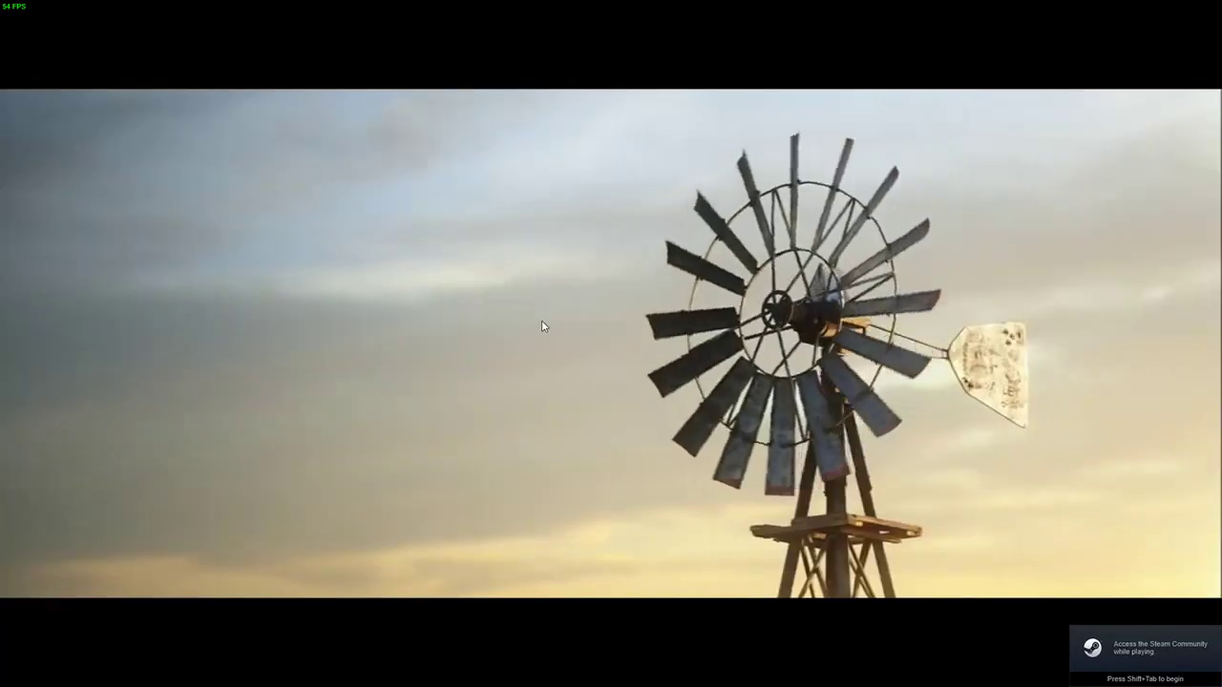
left_click(541, 326)
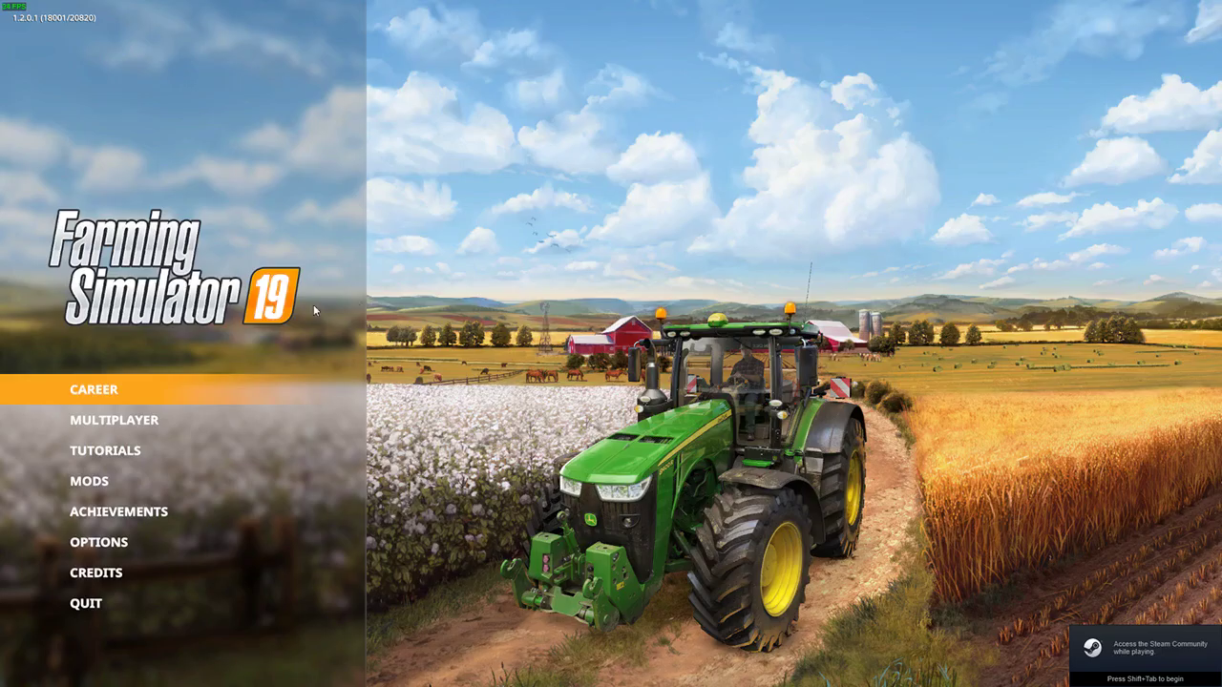
left_click(124, 389)
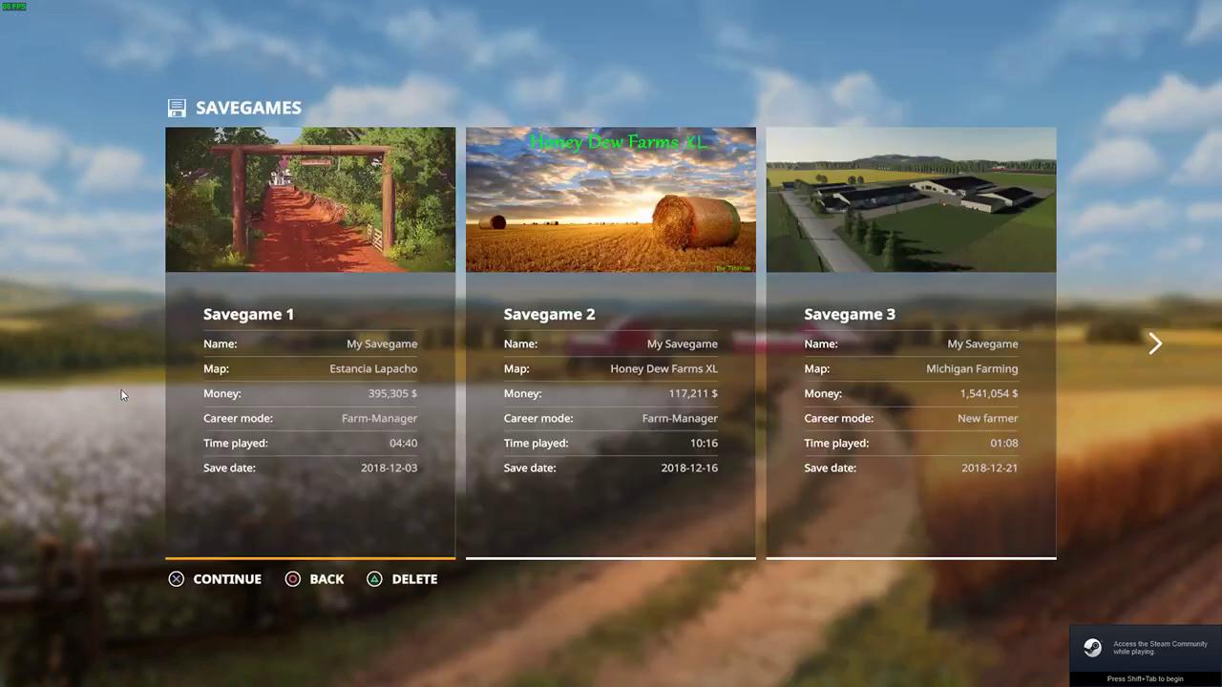
left_click(1155, 343)
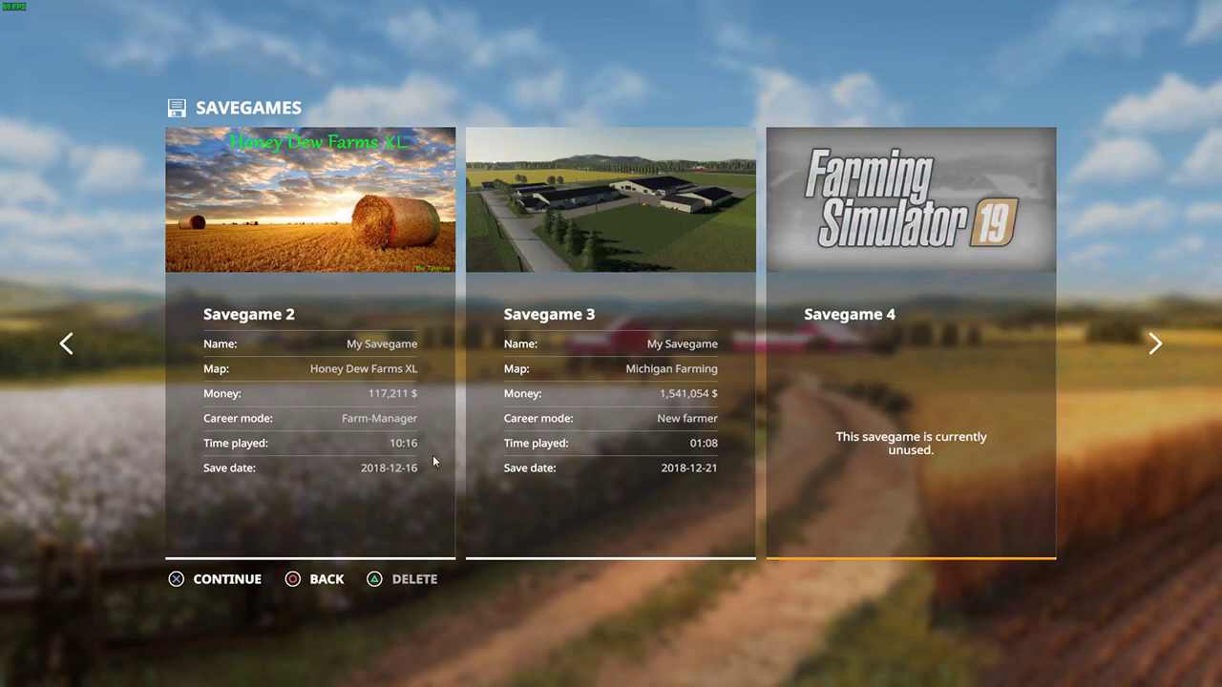
left_click(208, 580)
left_click(208, 580)
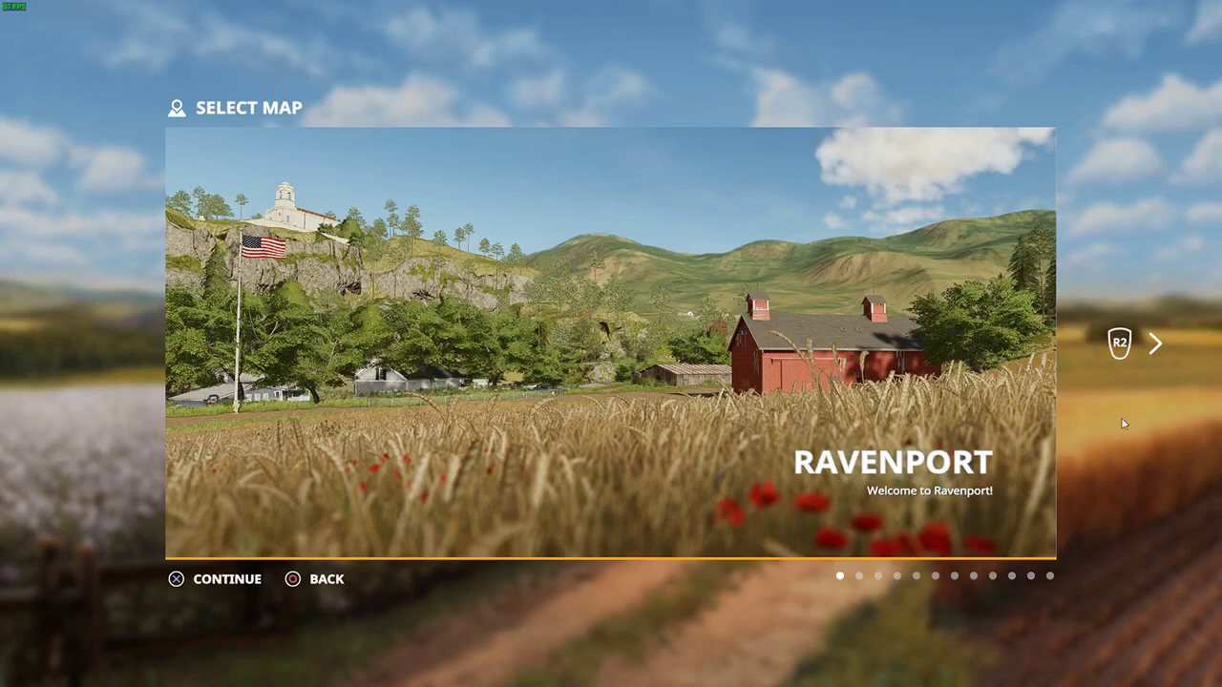
- Choose the Michigan Farming map and accept the existing character settings
left_click(1157, 344)
left_click(1157, 344)
left_click(1157, 344)
left_click(1156, 344)
left_click(1157, 344)
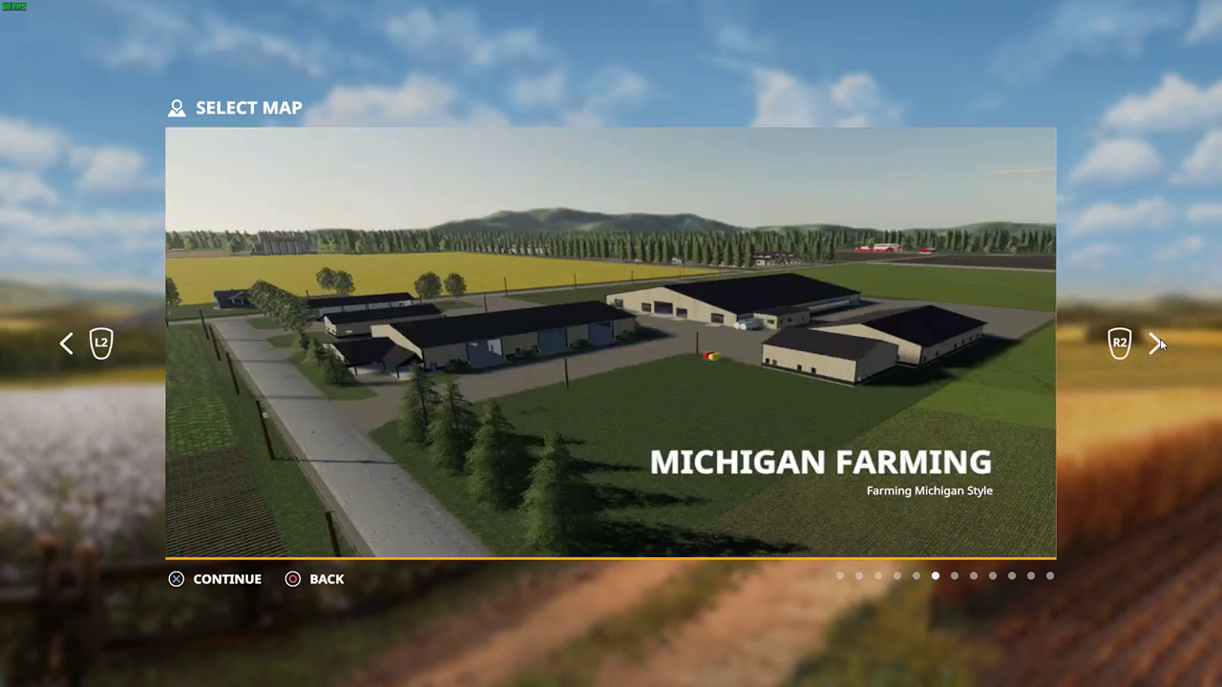
left_click(215, 581)
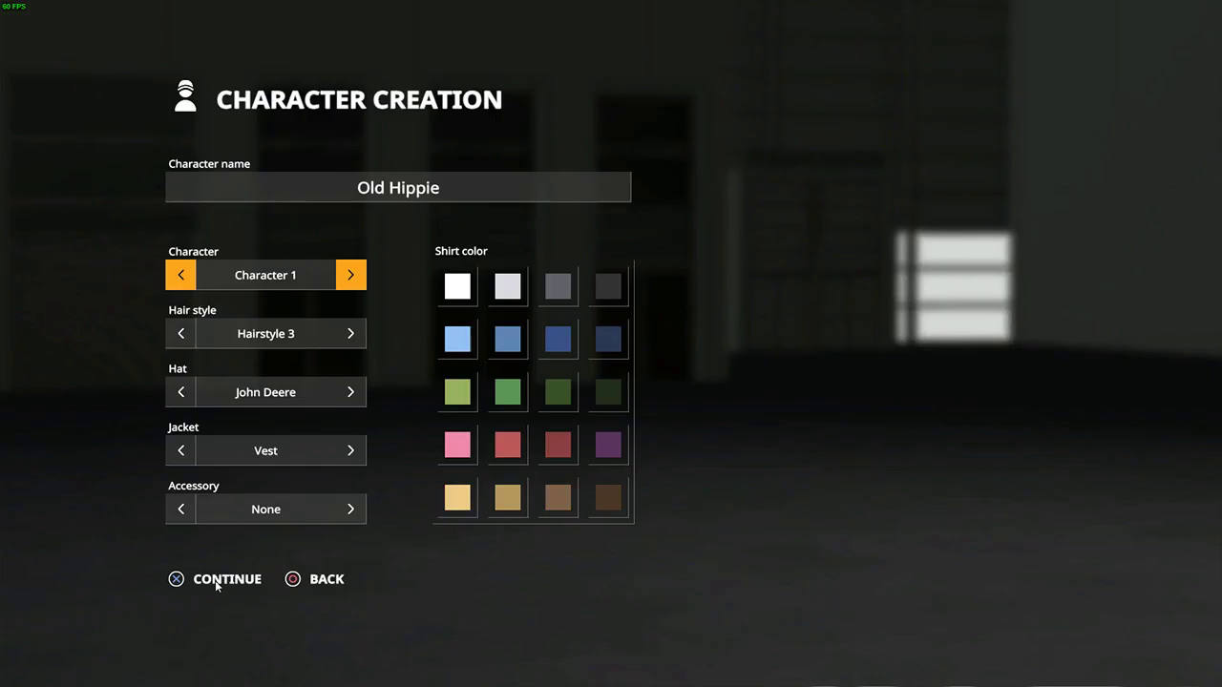
left_click(218, 577)
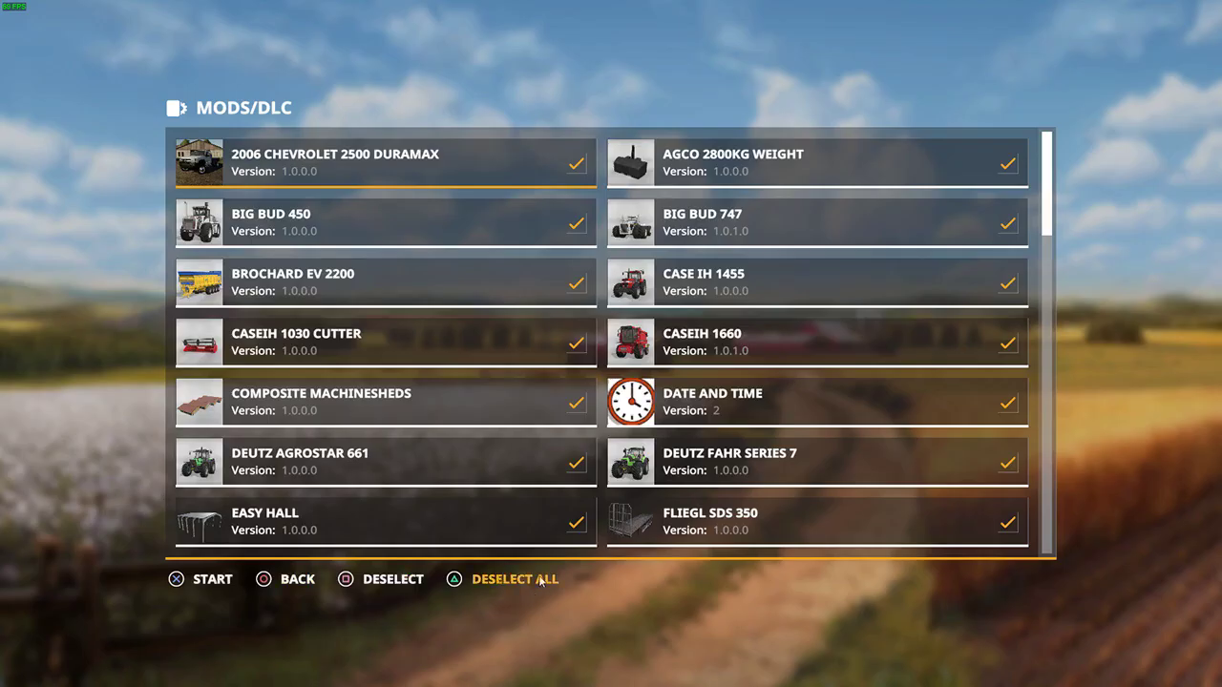
- Deselect all mods and DLC, and start the Michigan Farming game
left_click(541, 579)
left_click(208, 580)
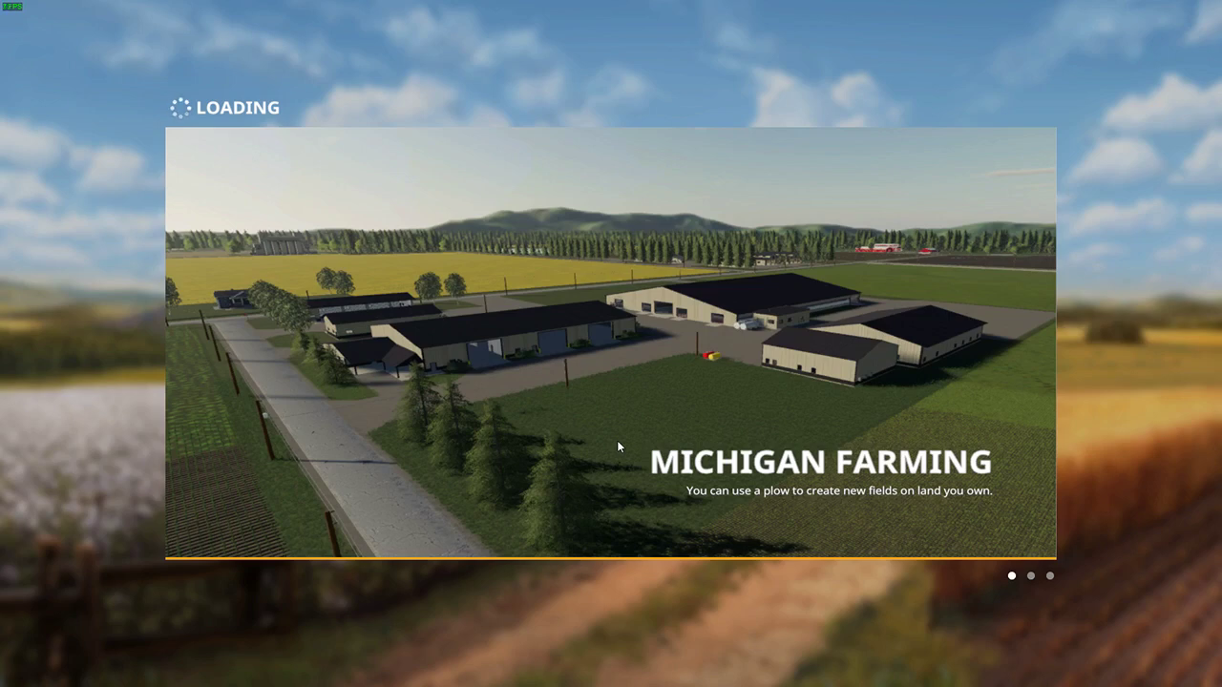
left_click(617, 440)
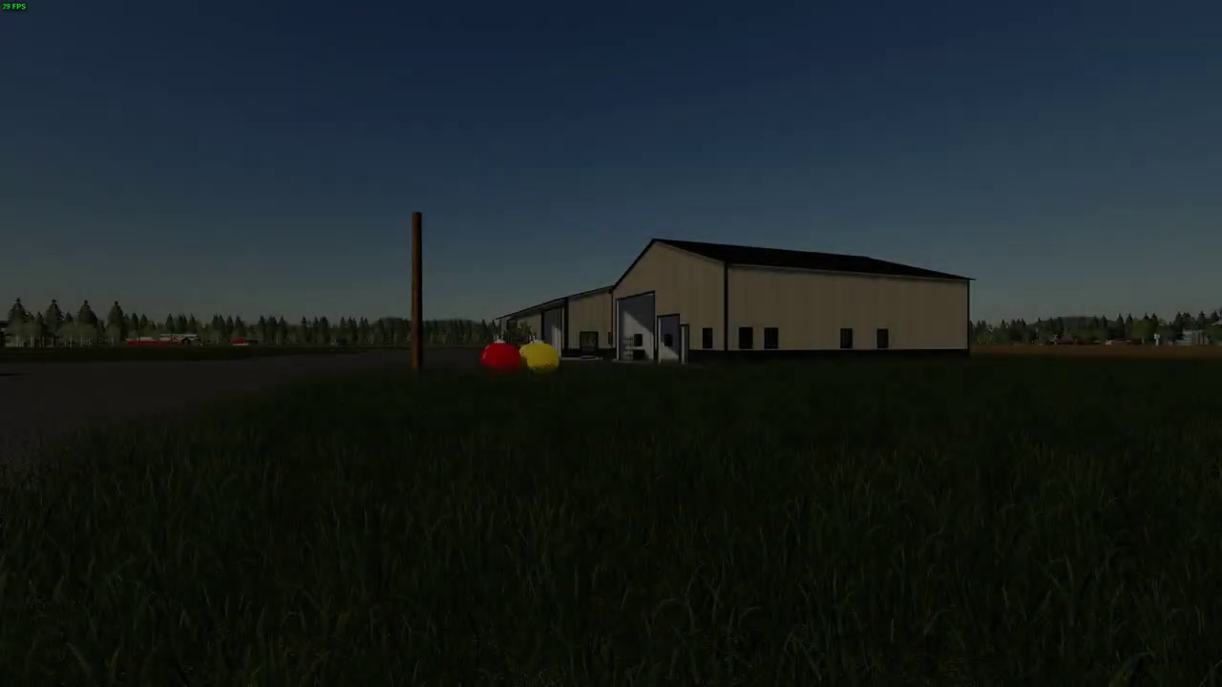
key("Return")
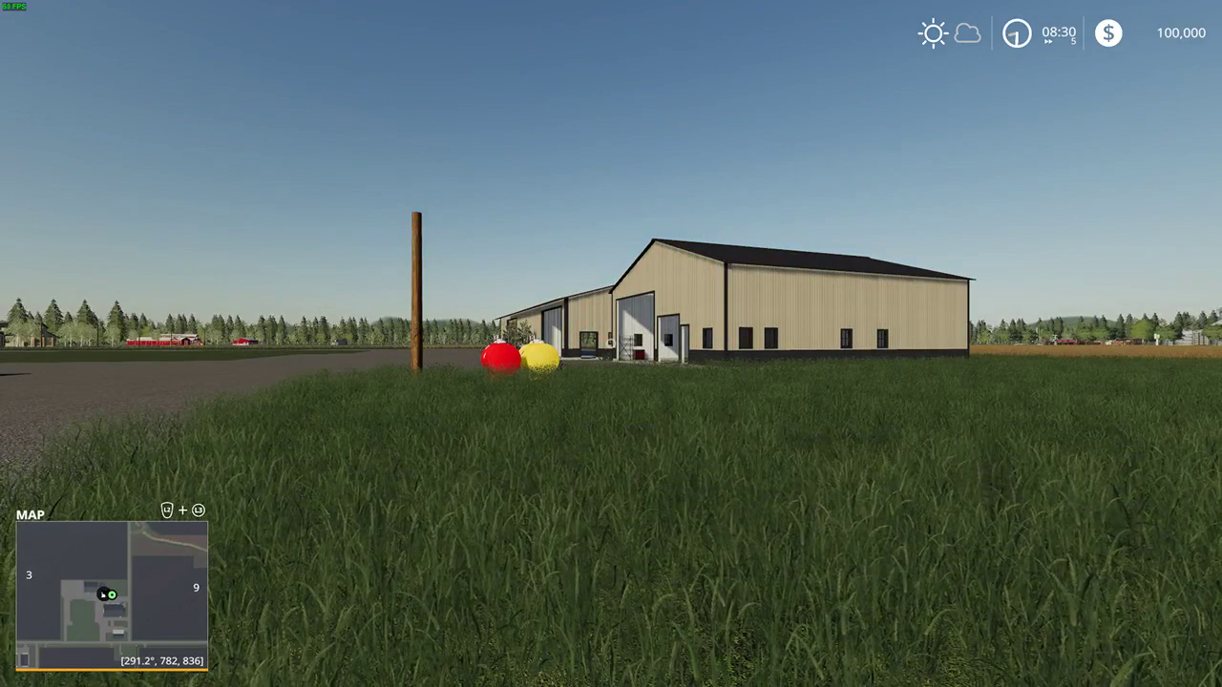
- Show the lands view on the in-game map and select farmland 19 to check its purchase price
key("Escape")
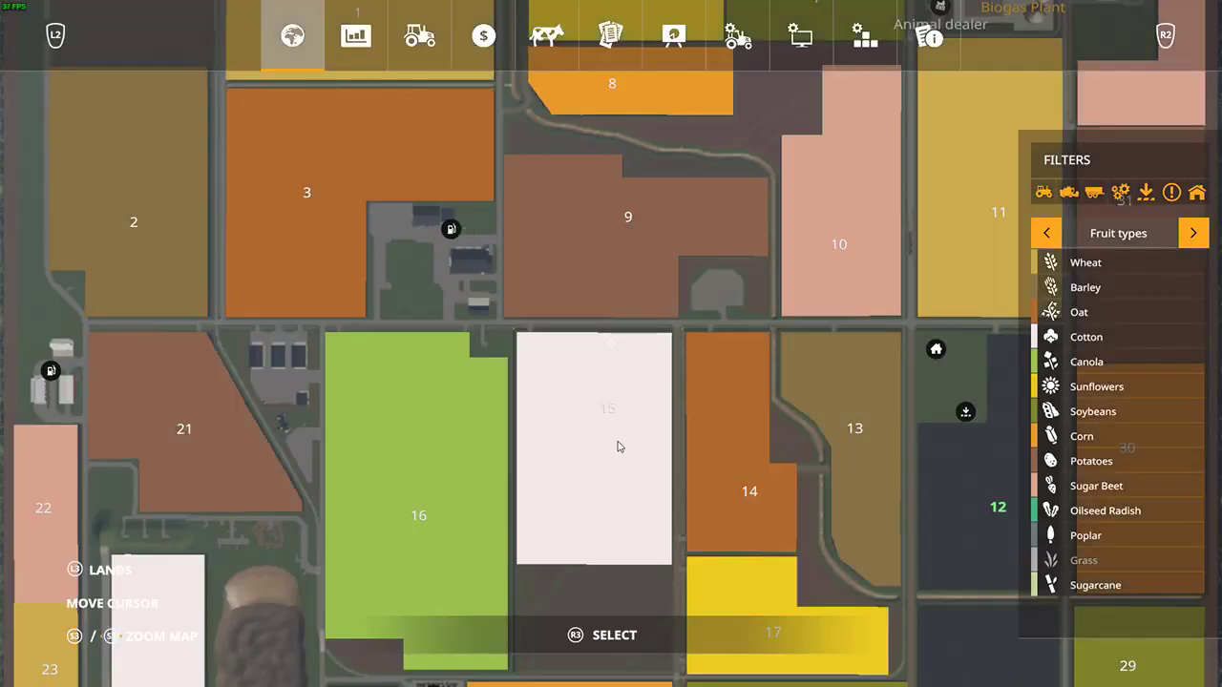
scroll(618, 438, "down", 5)
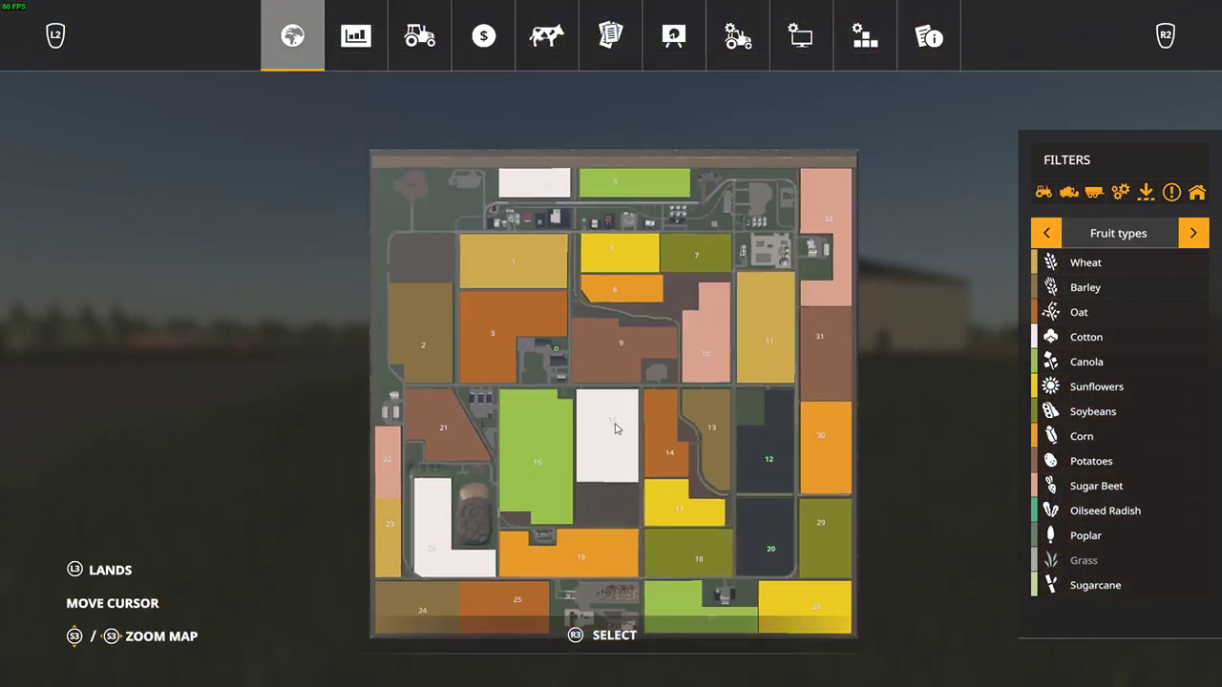
left_click(113, 577)
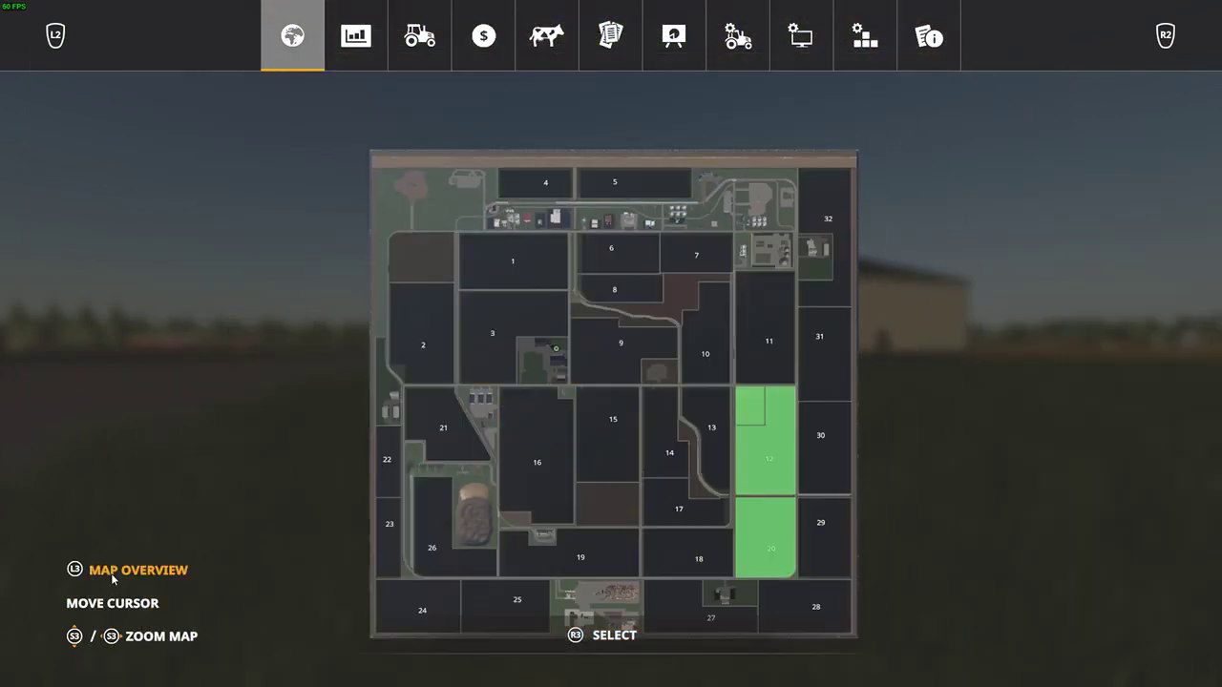
left_click(598, 561)
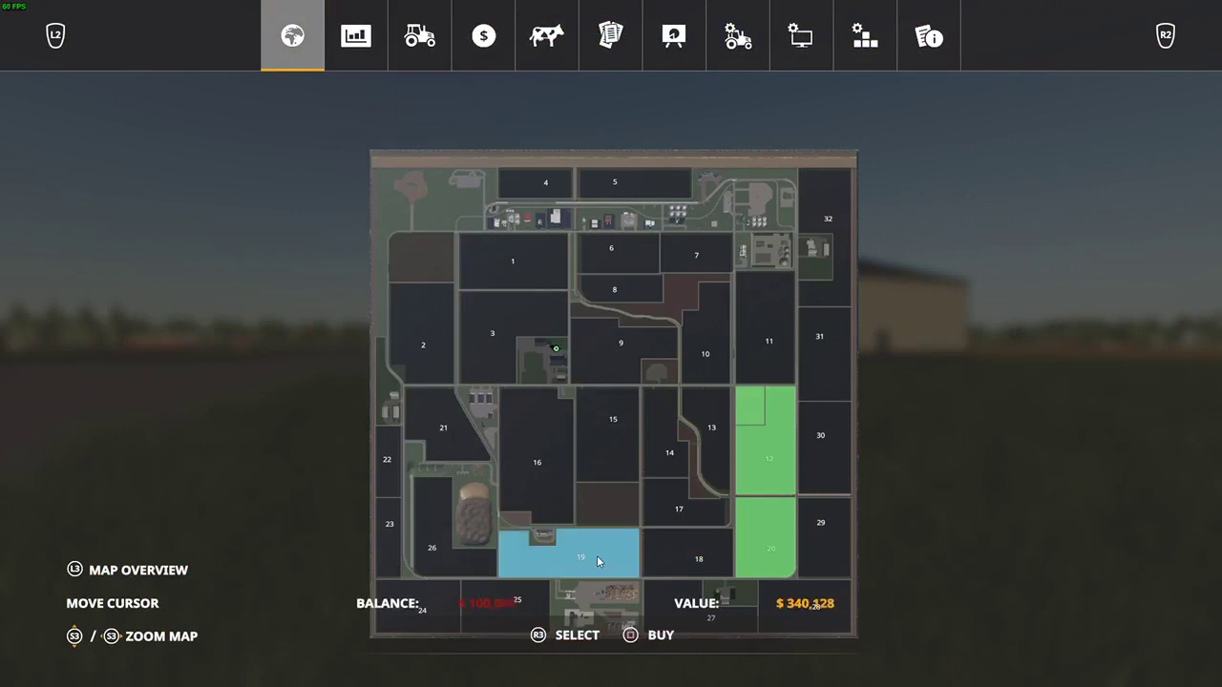